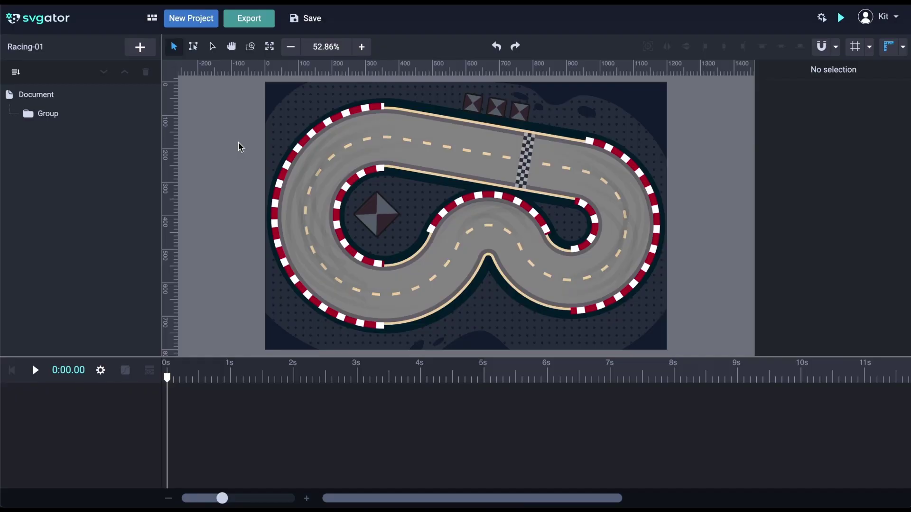
# Lock the racetrack group against accidental edits.
pyautogui.click(80, 115)
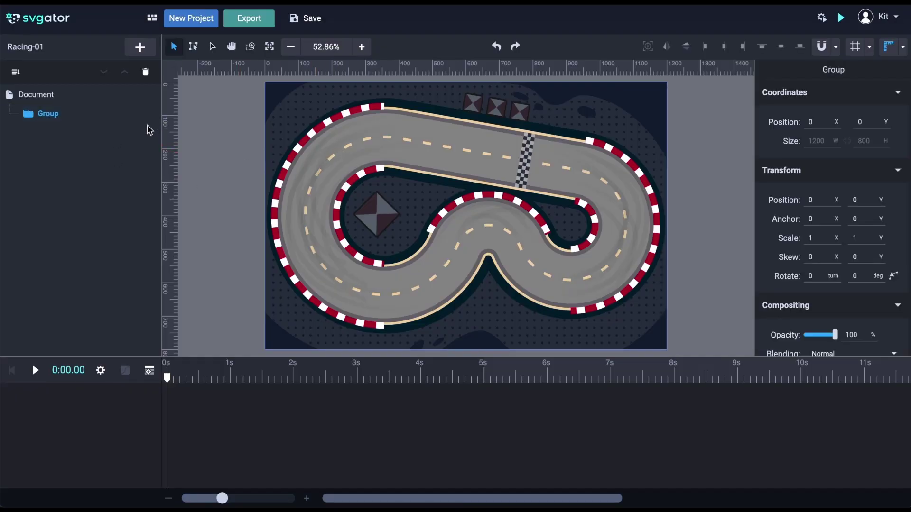
pyautogui.click(136, 114)
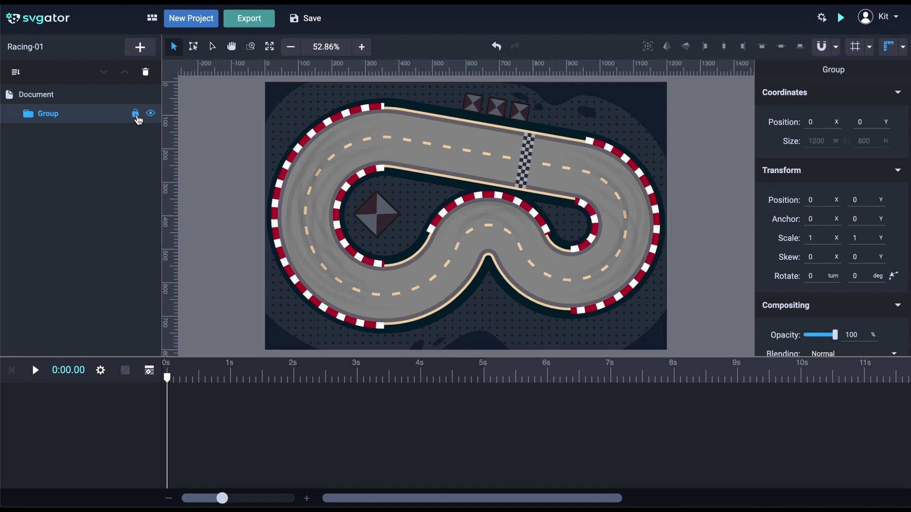
pyautogui.click(189, 160)
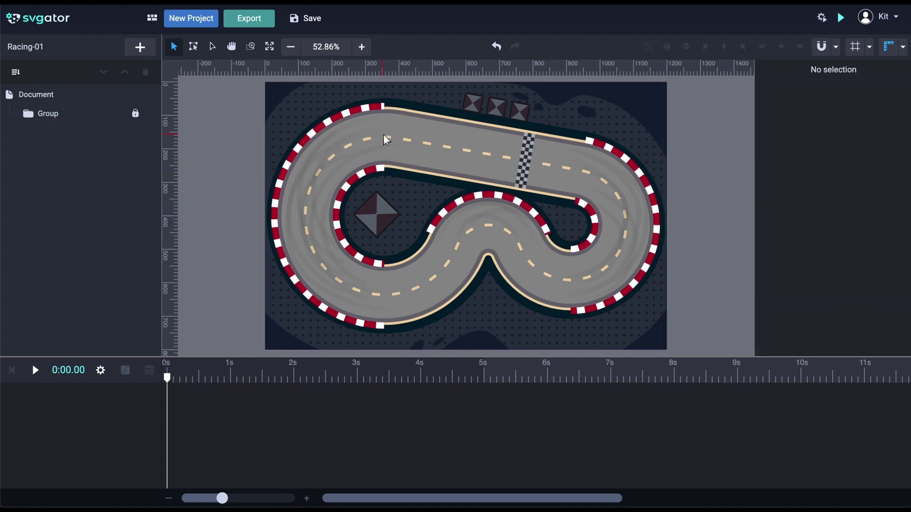
# Upload Red Car.svg and place it on the track's top straight before the checkered line.
pyautogui.click(141, 49)
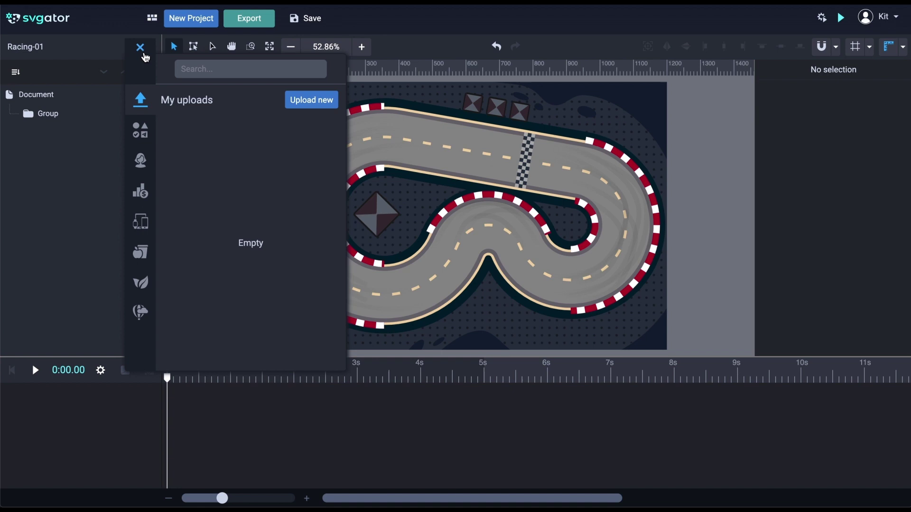
pyautogui.click(286, 101)
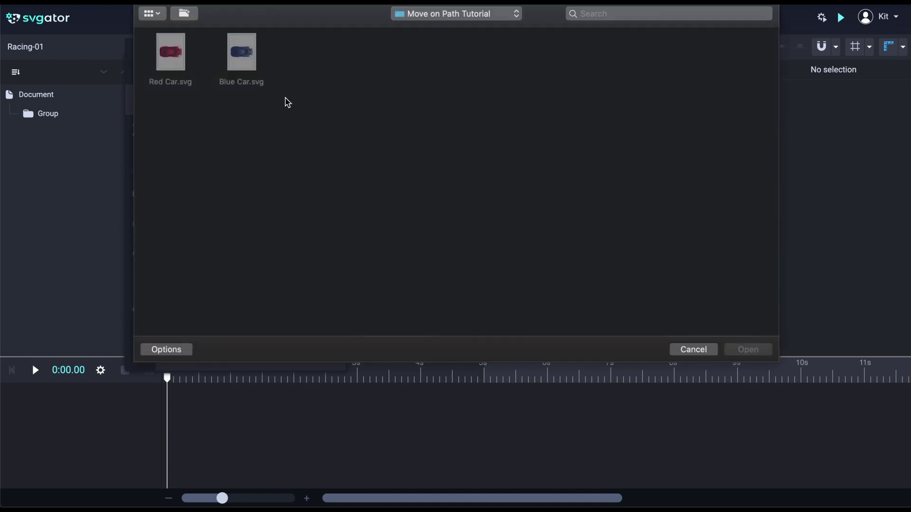
pyautogui.doubleClick(171, 55)
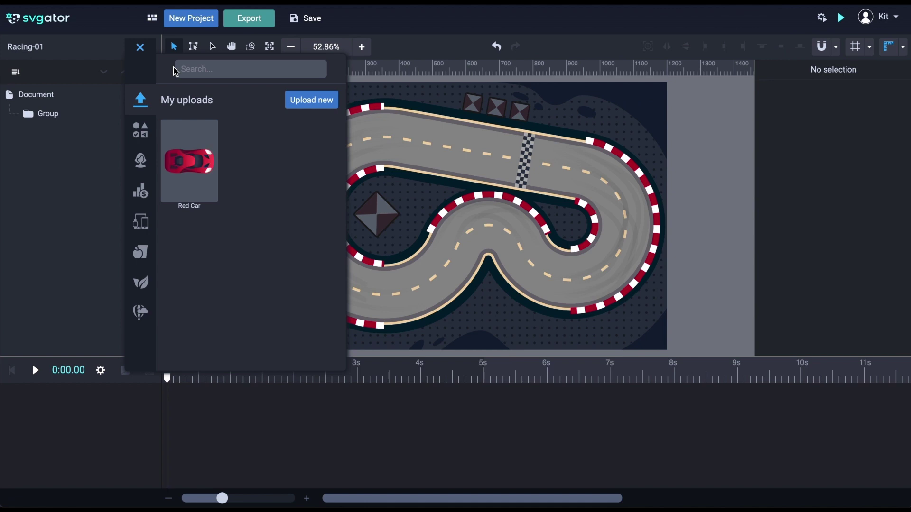
pyautogui.click(182, 132)
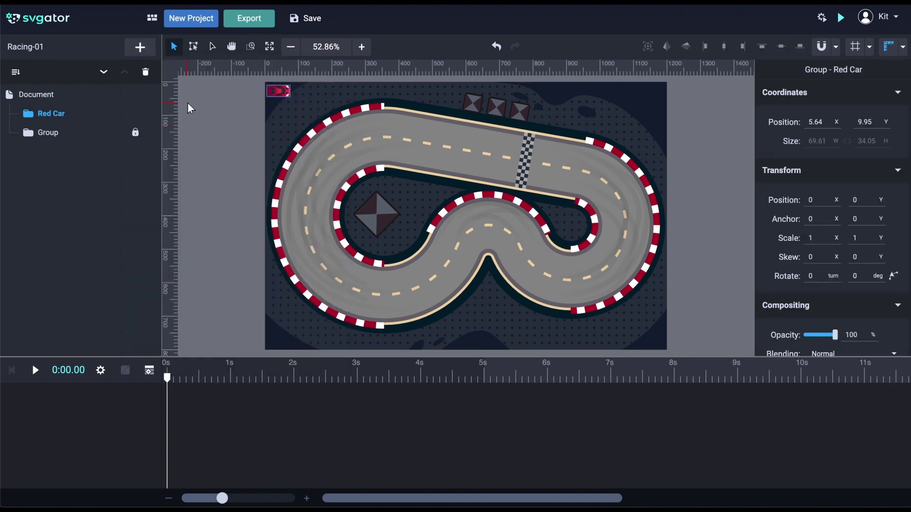
pyautogui.moveTo(281, 94); pyautogui.dragTo(481, 145)
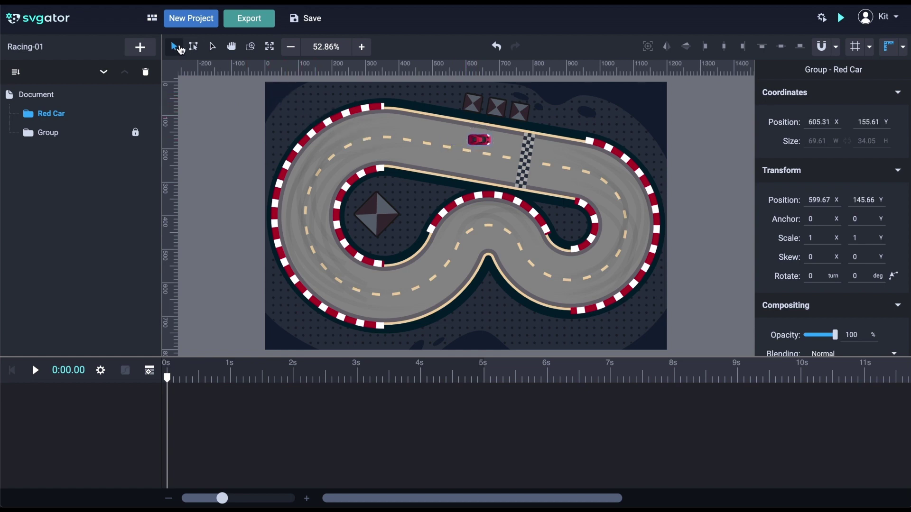
# Center the red car's anchor, set Scale X and Y to 1.2, and rotate it 9.82°.
pyautogui.click(192, 50)
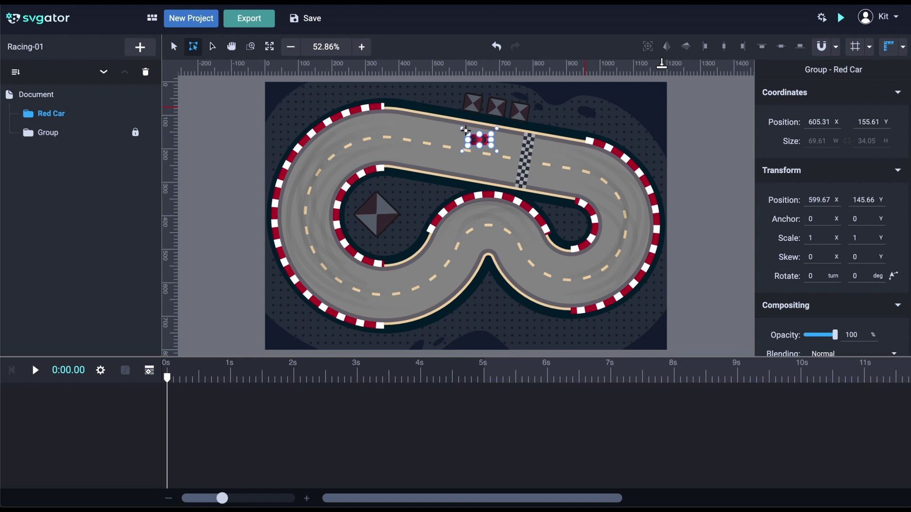
pyautogui.click(648, 46)
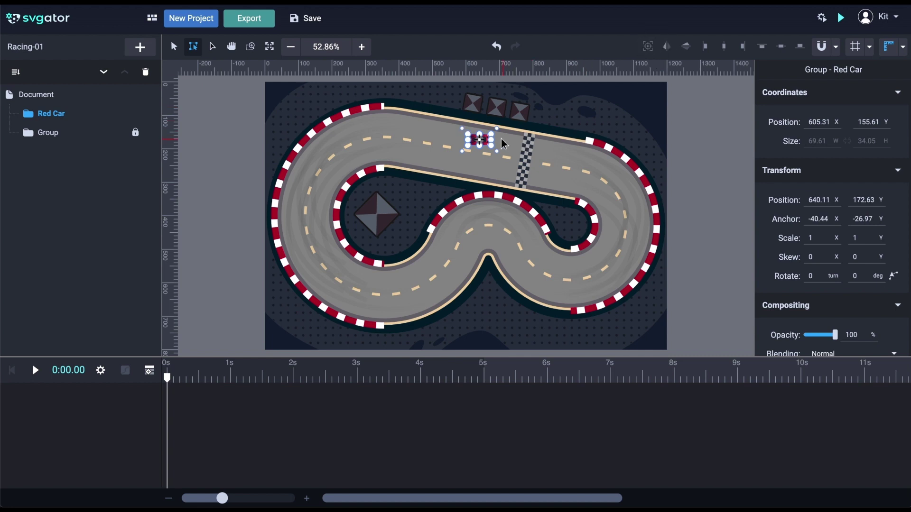
pyautogui.scroll(5, 504, 143)
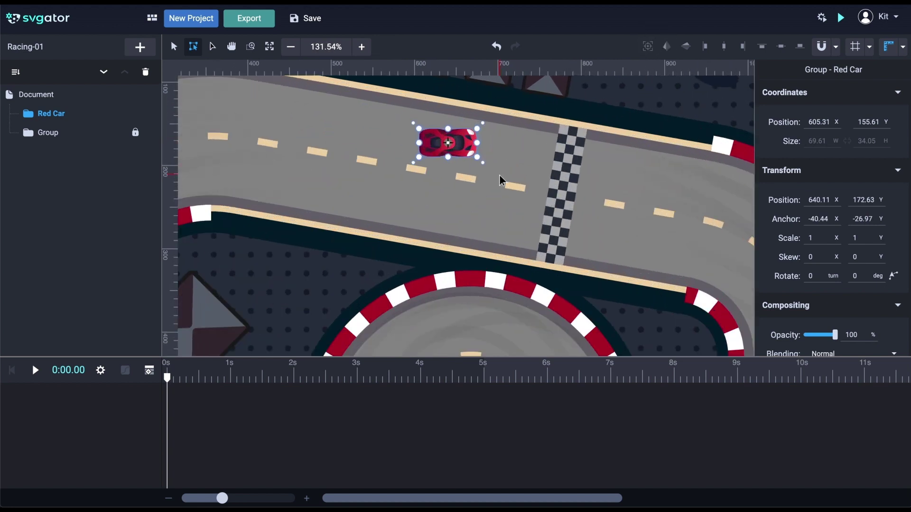
pyautogui.click(808, 238)
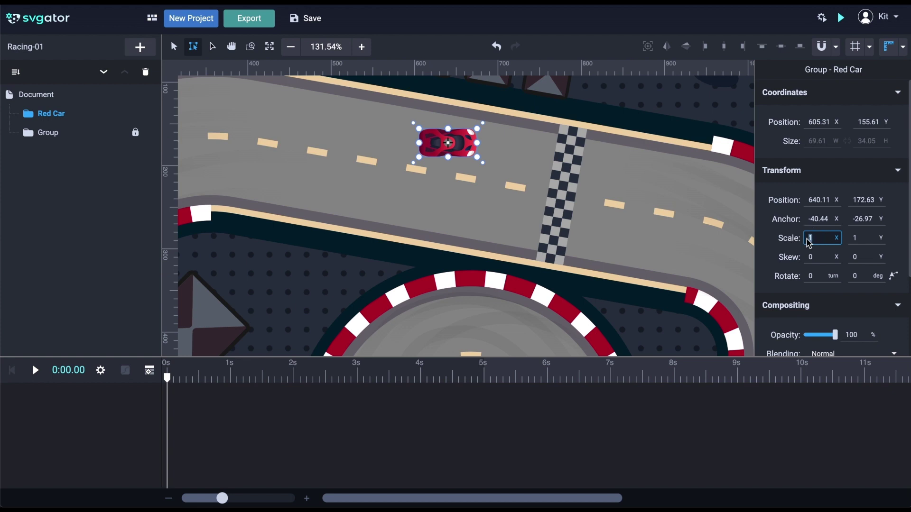
pyautogui.write('1.2')
pyautogui.press('Tab')
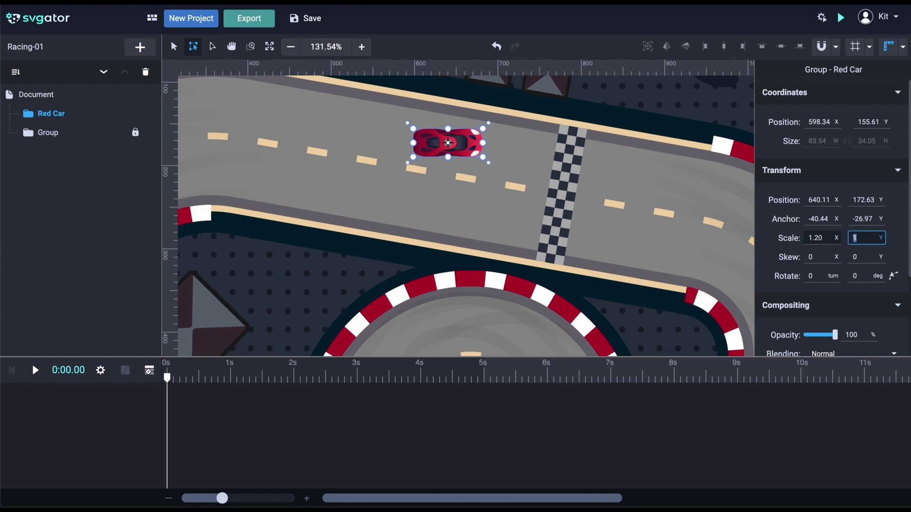
pyautogui.press('Return')
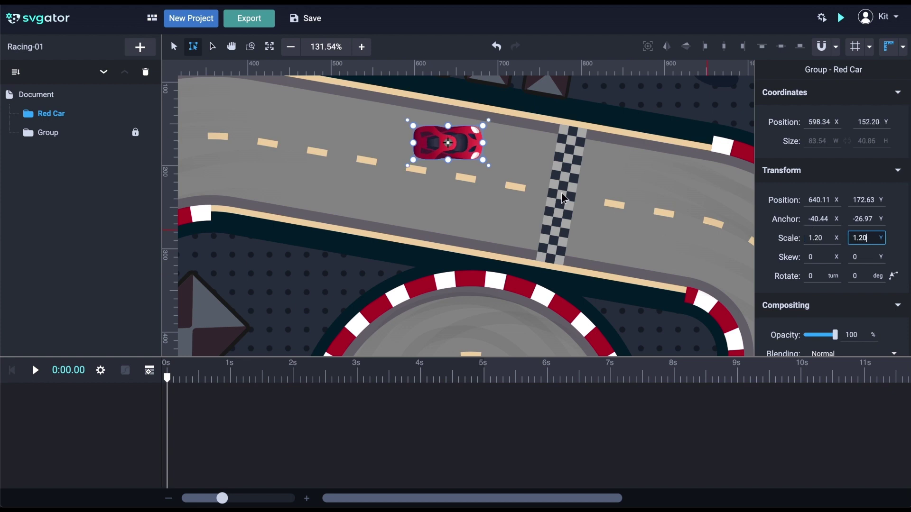
pyautogui.moveTo(487, 124); pyautogui.dragTo(476, 147)
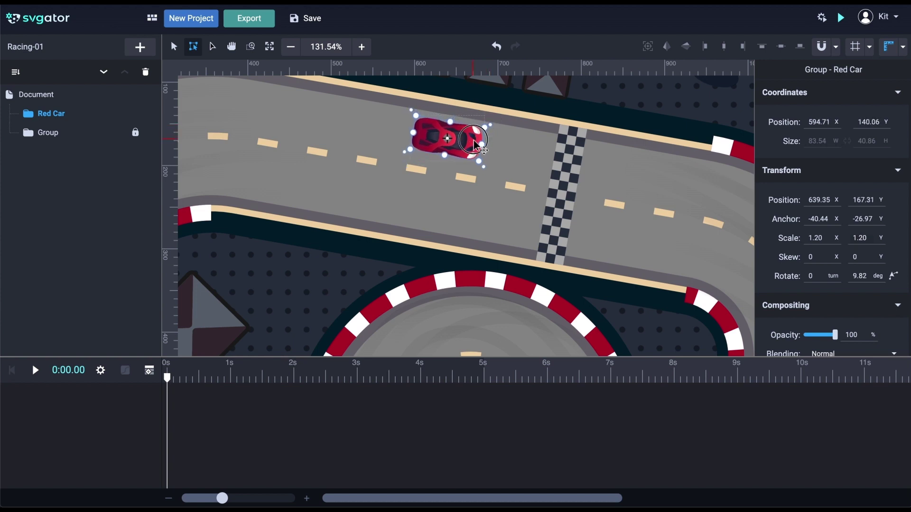
pyautogui.scroll(-2, 476, 146)
# At 0.5 s, move the red car to the right-hand turn and curve its motion path.
pyautogui.moveTo(547, 142); pyautogui.dragTo(494, 127)
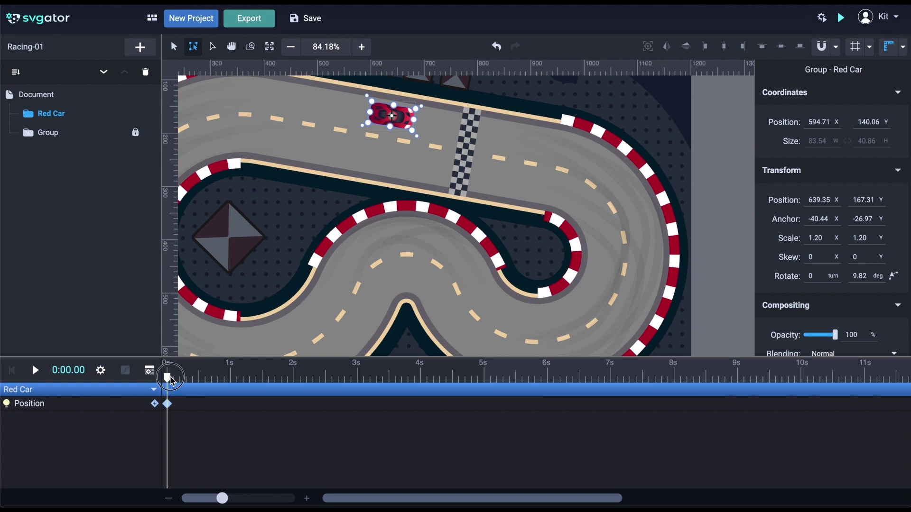
pyautogui.moveTo(167, 379); pyautogui.dragTo(202, 383)
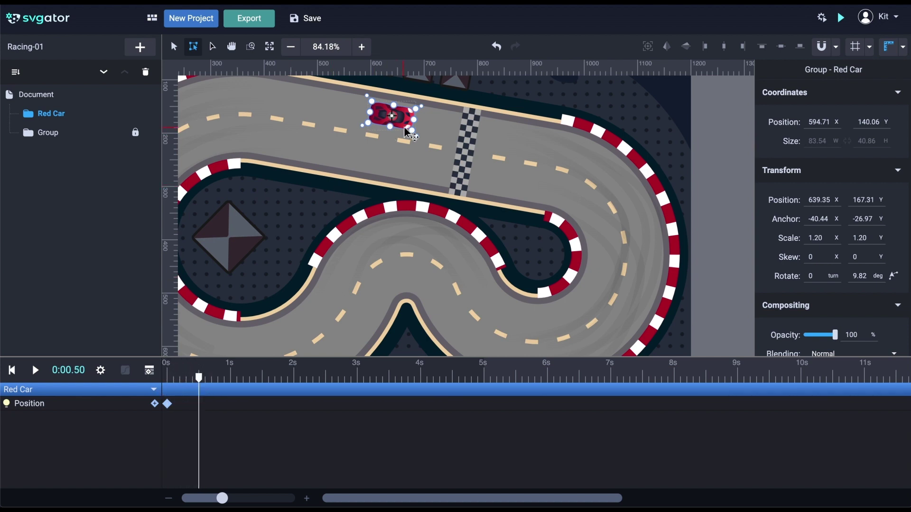
pyautogui.moveTo(403, 127); pyautogui.dragTo(608, 219)
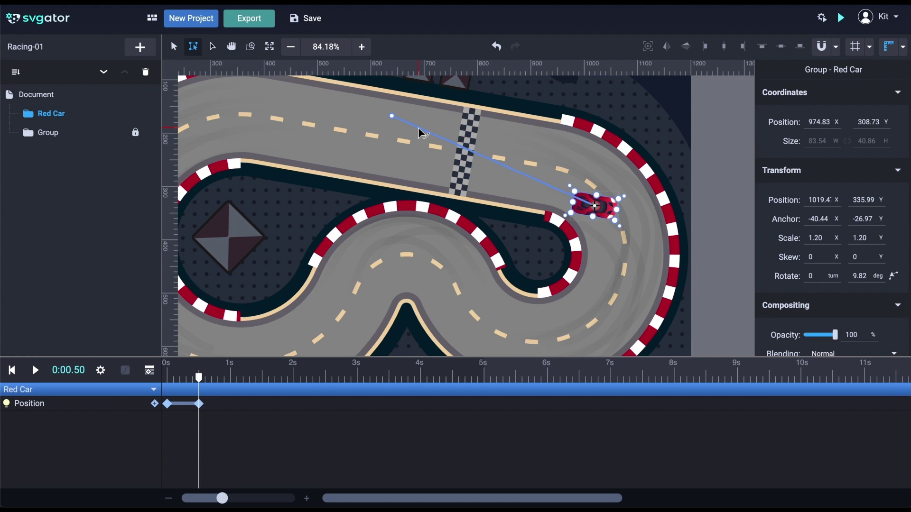
pyautogui.moveTo(420, 131); pyautogui.dragTo(449, 134)
pyautogui.moveTo(199, 379); pyautogui.dragTo(158, 380)
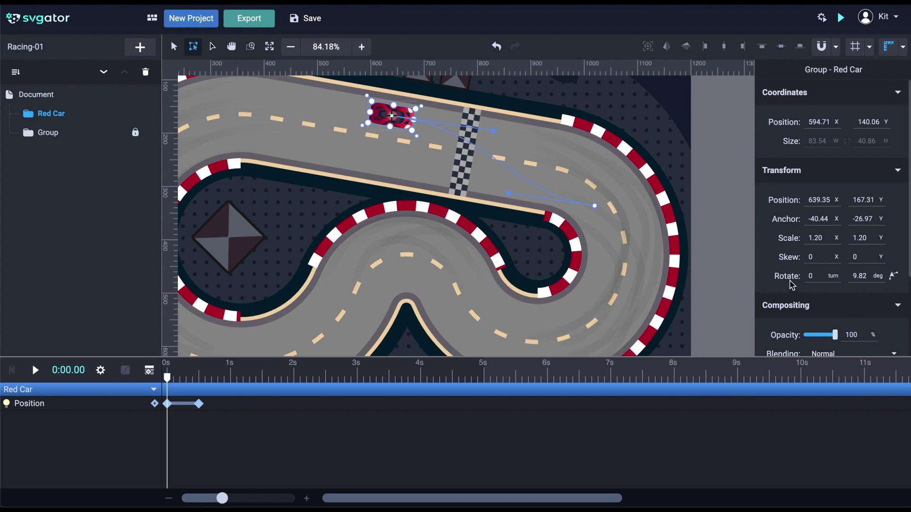
# Orient the red car along its path, reduce its rotation to 0.80°, and preview the drive.
pyautogui.click(893, 279)
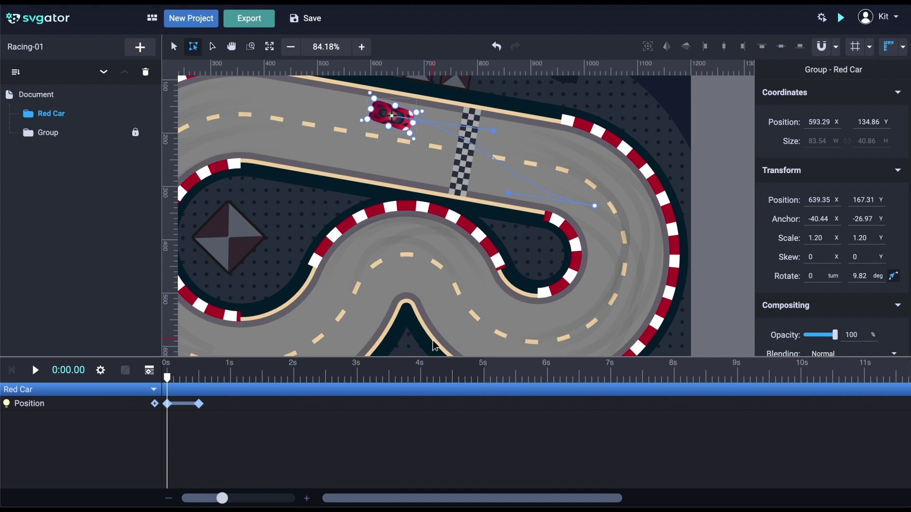
pyautogui.moveTo(166, 381)
pyautogui.mouseDown()
pyautogui.moveTo(203, 385)
pyautogui.moveTo(166, 383)
pyautogui.mouseUp()
pyautogui.moveTo(424, 115); pyautogui.dragTo(423, 113)
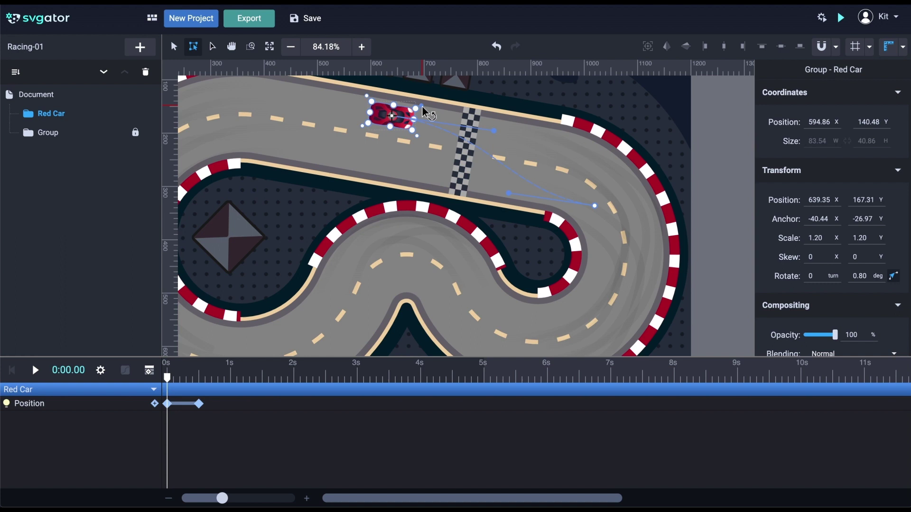
pyautogui.press('space')
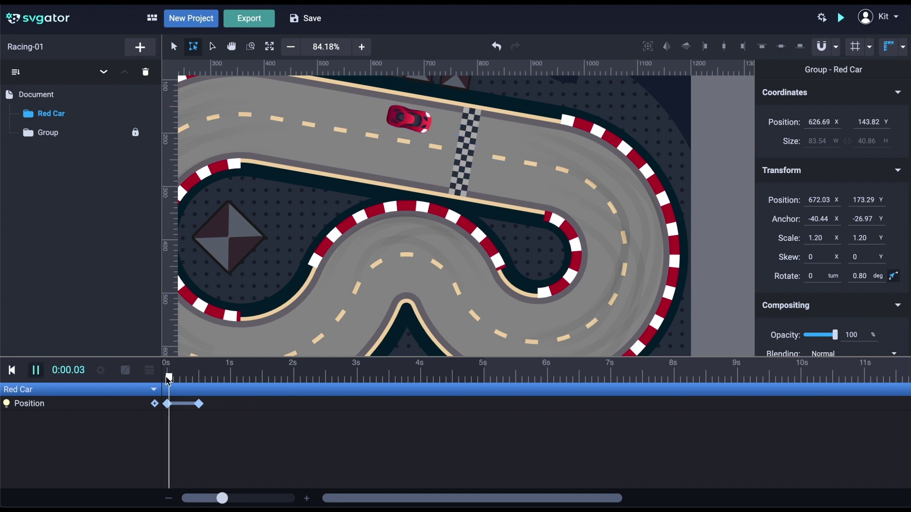
pyautogui.press('space')
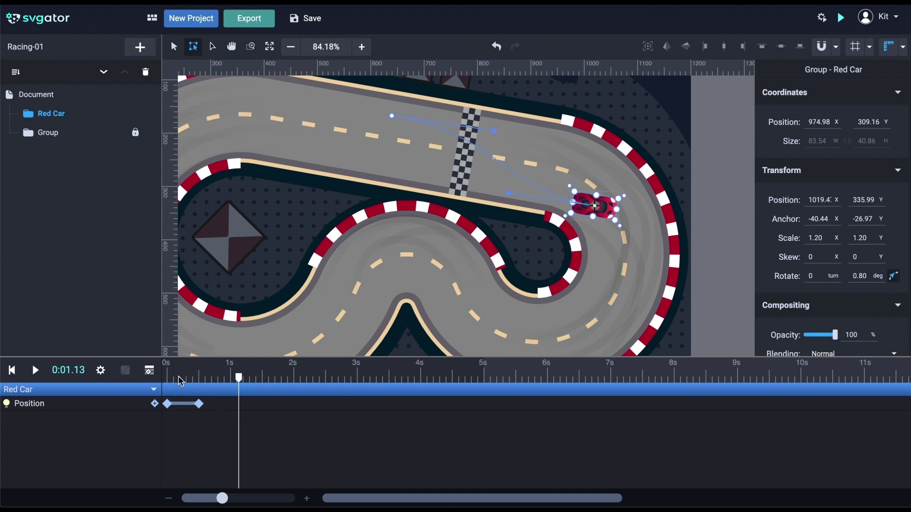
# Add a 1.5 s keyframe on the lower curve and reshape the path around the hairpin.
pyautogui.click(180, 379)
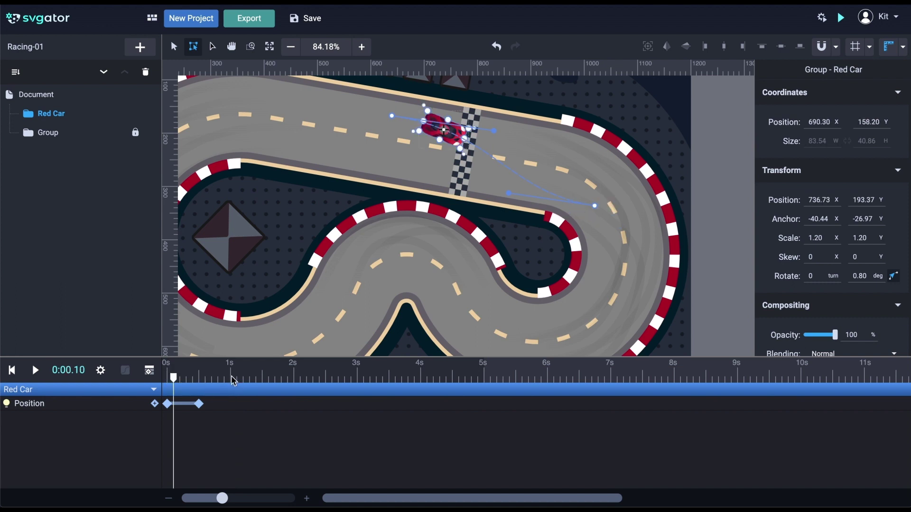
pyautogui.click(263, 381)
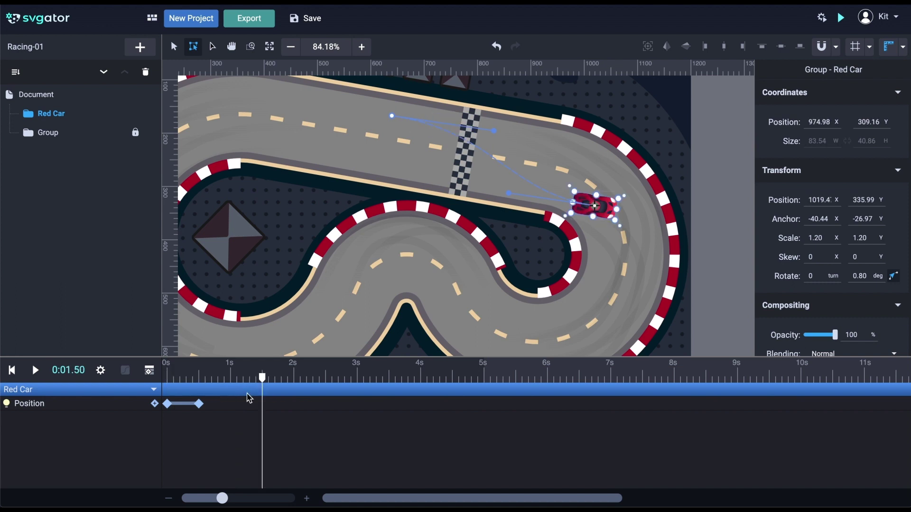
pyautogui.scroll(-3, 556, 277)
pyautogui.hscroll(2, 556, 277)
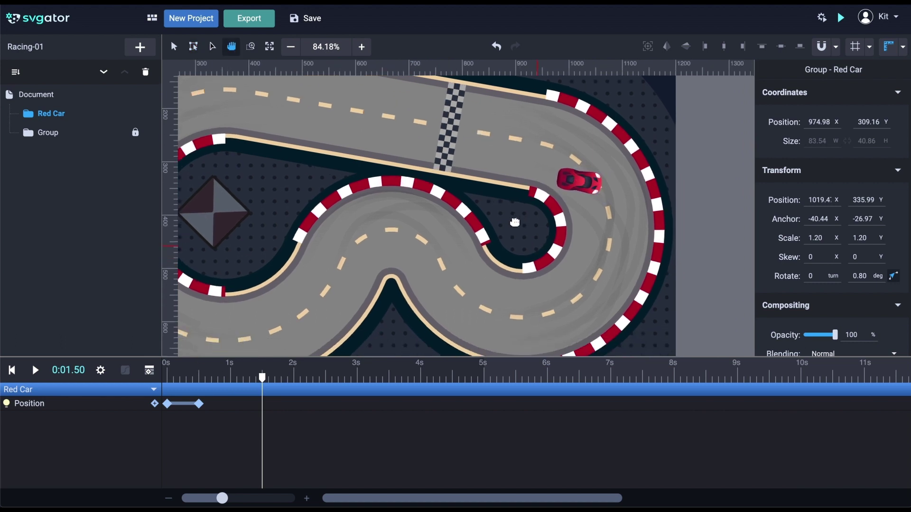
pyautogui.moveTo(571, 161); pyautogui.dragTo(449, 250)
pyautogui.moveTo(351, 236); pyautogui.dragTo(535, 289)
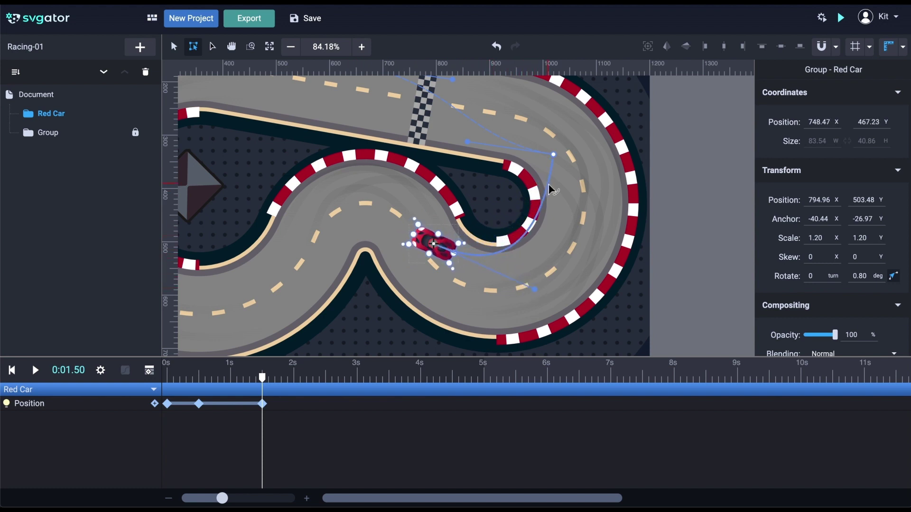
pyautogui.moveTo(549, 189); pyautogui.dragTo(553, 187)
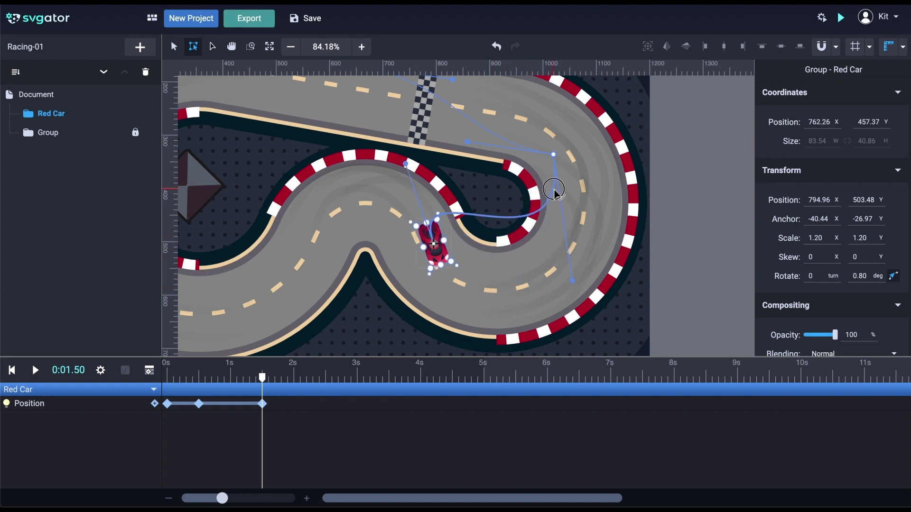
pyautogui.moveTo(407, 166); pyautogui.dragTo(493, 299)
pyautogui.moveTo(573, 282); pyautogui.dragTo(654, 180)
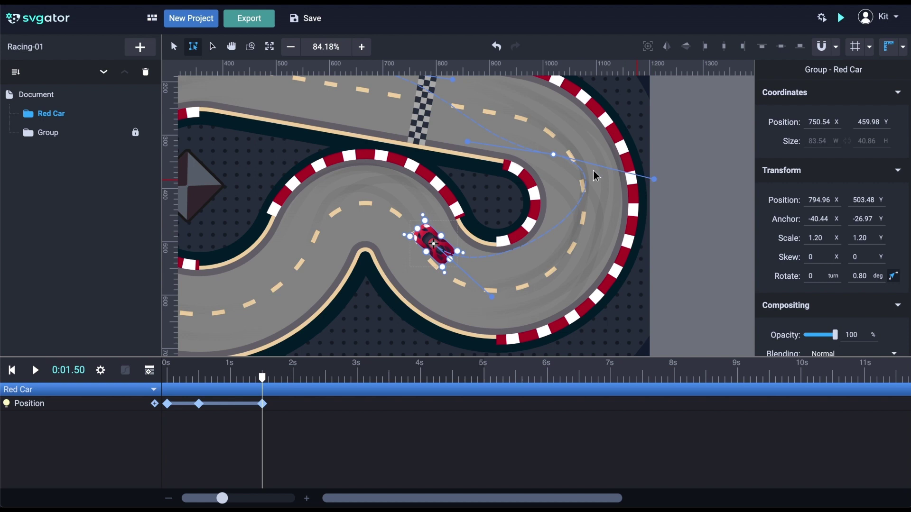
pyautogui.moveTo(553, 155); pyautogui.dragTo(526, 149)
pyautogui.moveTo(492, 298); pyautogui.dragTo(545, 356)
# Scrub and play back the animation to check the car rounds the hairpin.
pyautogui.moveTo(262, 382); pyautogui.dragTo(175, 374)
pyautogui.press('space')
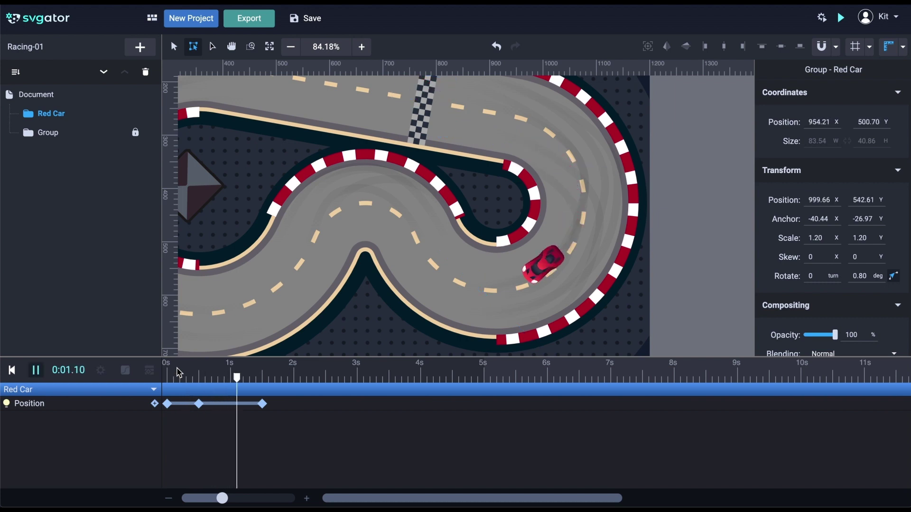
pyautogui.press('space')
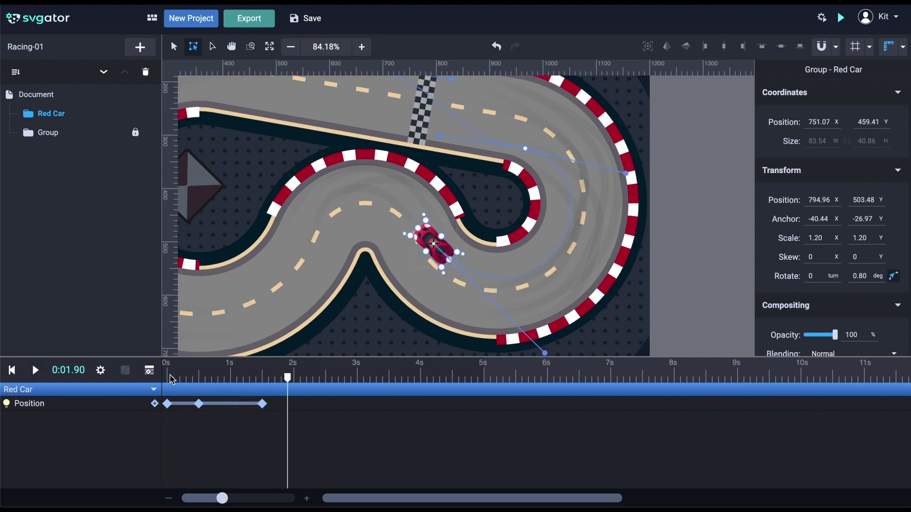
pyautogui.moveTo(173, 380); pyautogui.dragTo(263, 380)
# At 2.5 s, place the red car on the left loop and bend its path along the track.
pyautogui.scroll(-3, 427, 213)
pyautogui.hscroll(-1, 380, 210)
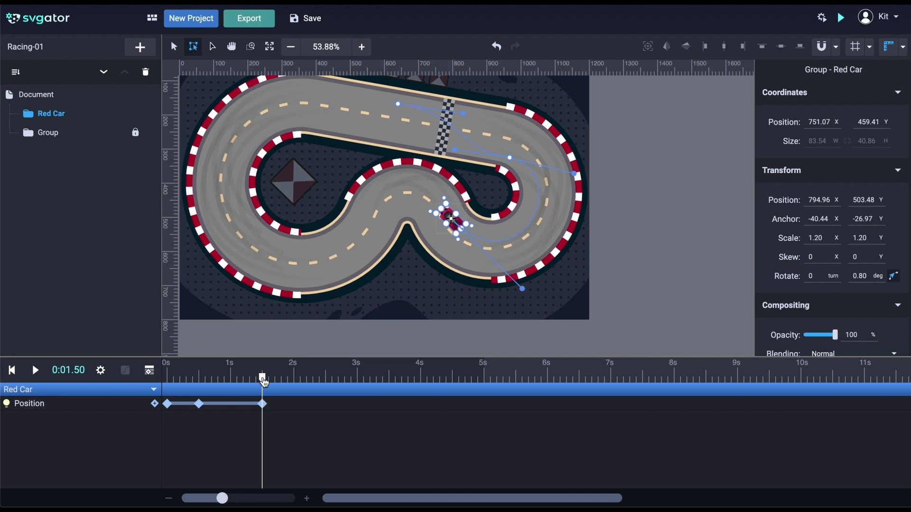
pyautogui.moveTo(264, 381); pyautogui.dragTo(326, 377)
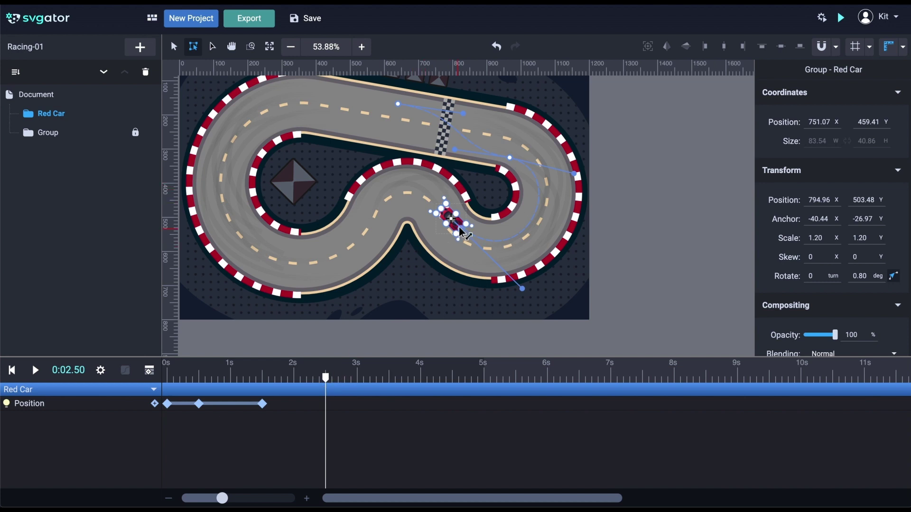
pyautogui.moveTo(463, 229); pyautogui.dragTo(264, 243)
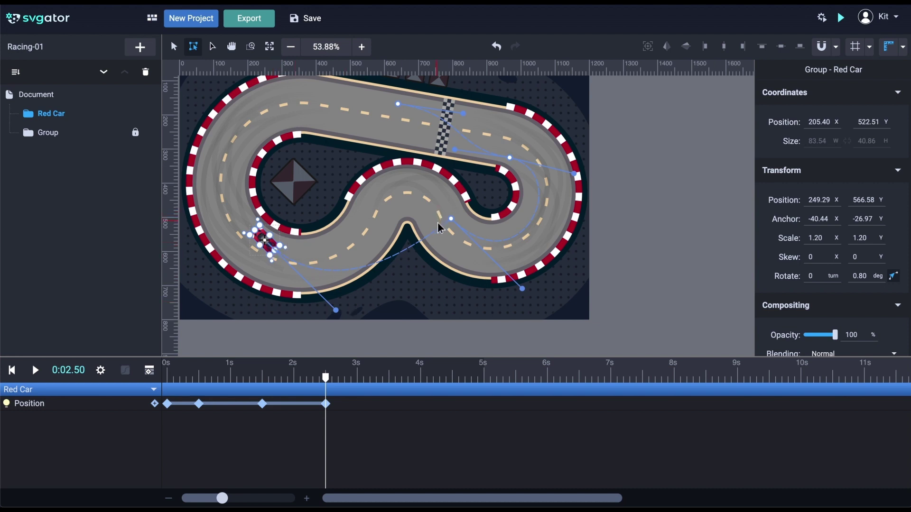
pyautogui.moveTo(443, 231); pyautogui.dragTo(384, 152)
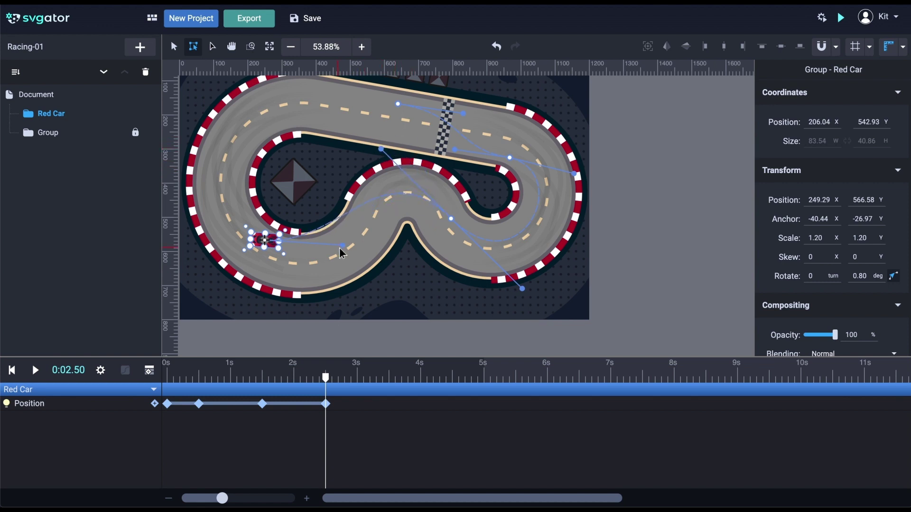
pyautogui.moveTo(344, 245); pyautogui.dragTo(386, 291)
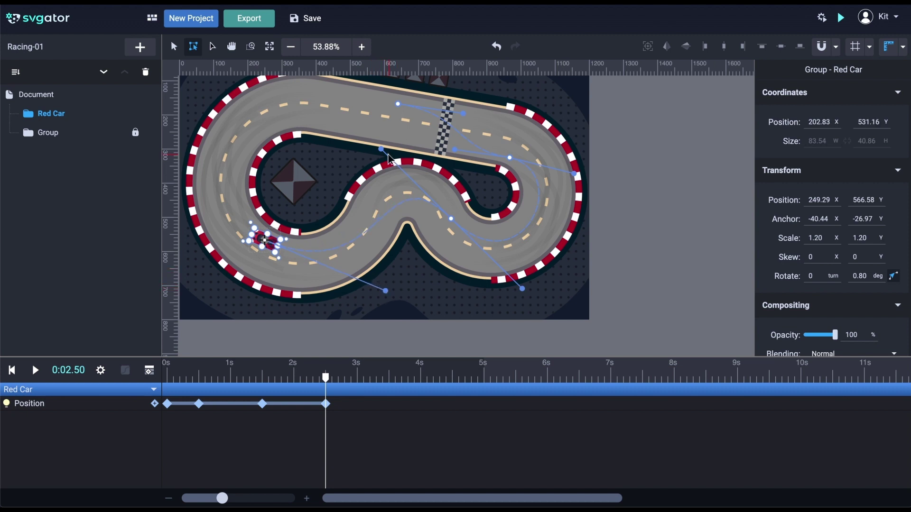
pyautogui.moveTo(382, 151); pyautogui.dragTo(369, 115)
pyautogui.moveTo(386, 290); pyautogui.dragTo(424, 278)
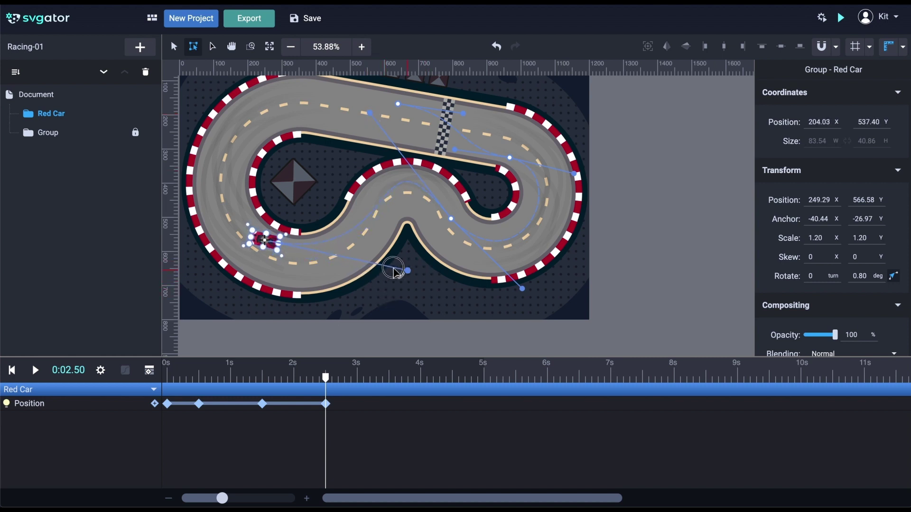
pyautogui.moveTo(396, 272); pyautogui.dragTo(365, 288)
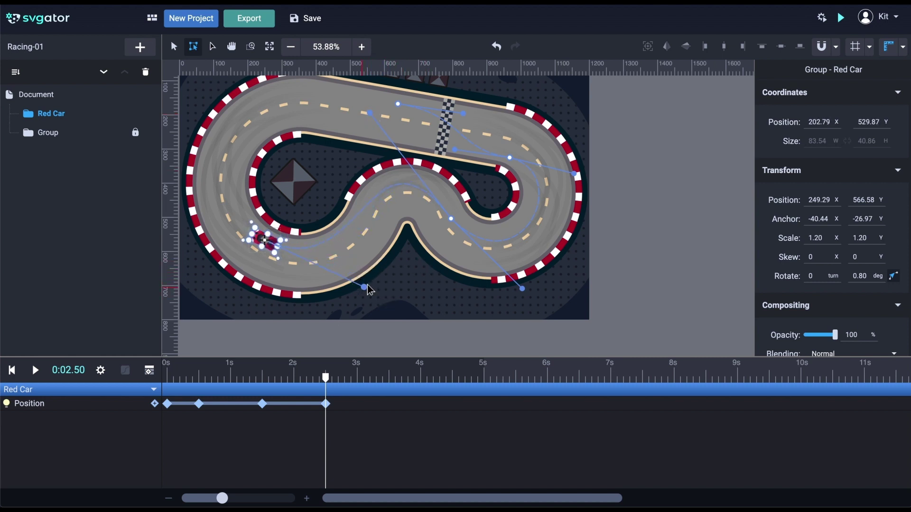
pyautogui.moveTo(326, 377); pyautogui.dragTo(392, 386)
# At 3.5 s, move the car up the left bend and curve its path around the top-left corner.
pyautogui.moveTo(279, 247); pyautogui.dragTo(280, 123)
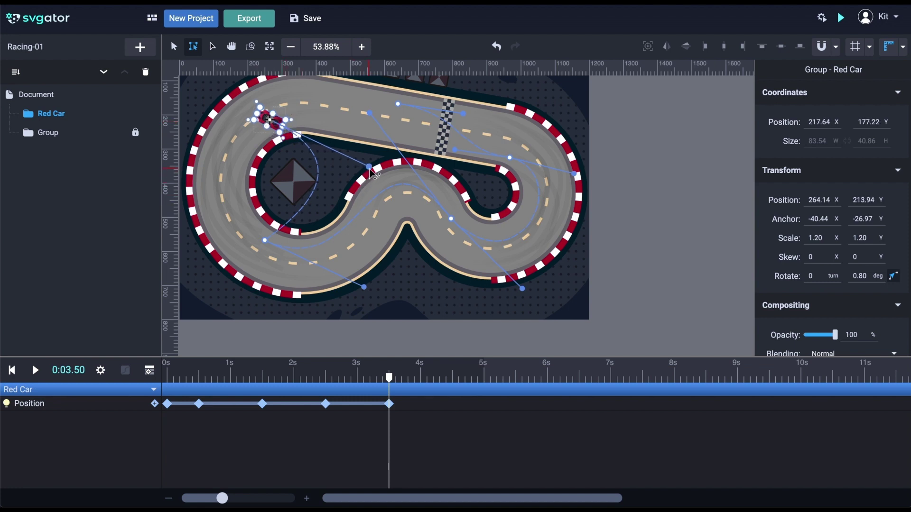
pyautogui.moveTo(370, 168); pyautogui.dragTo(212, 210)
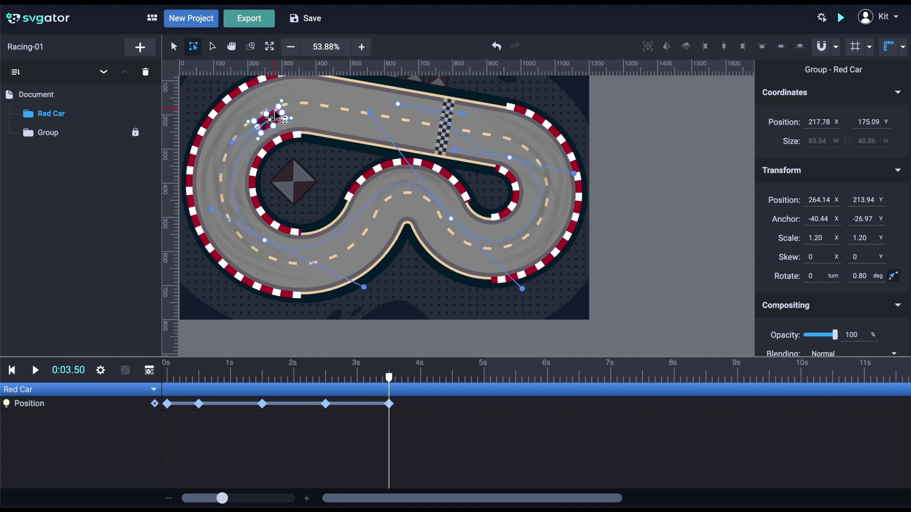
pyautogui.scroll(1, 277, 118)
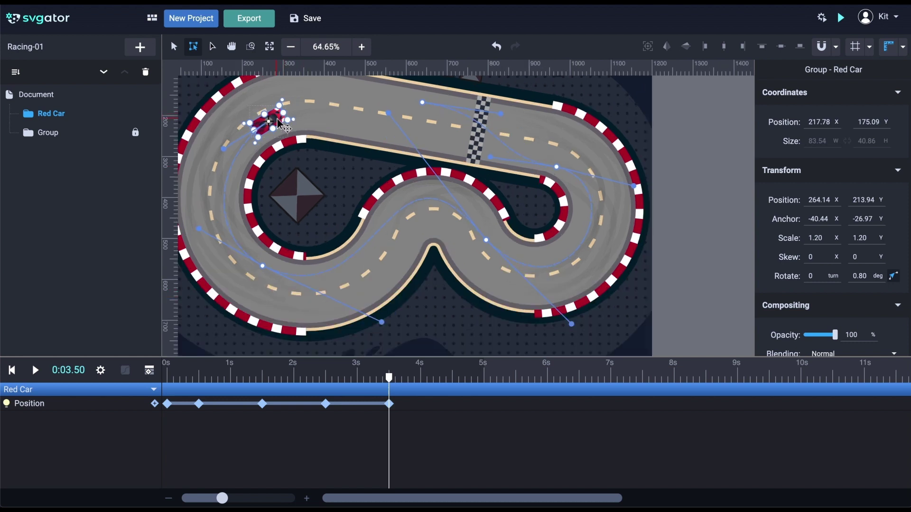
pyautogui.moveTo(277, 119); pyautogui.dragTo(306, 105)
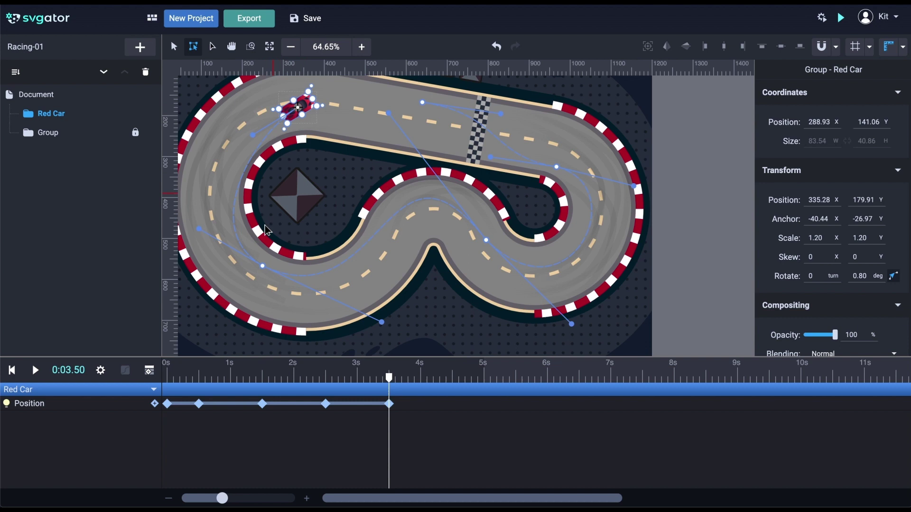
pyautogui.hotkey('ctrl', 'z')
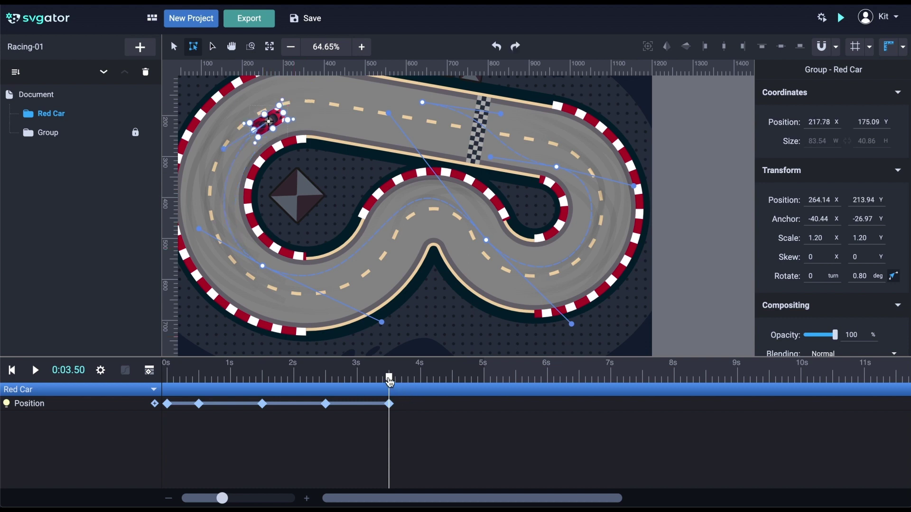
# At 4.5 s, place the car on the top straight and bend the path to run along it.
pyautogui.moveTo(389, 382); pyautogui.dragTo(451, 378)
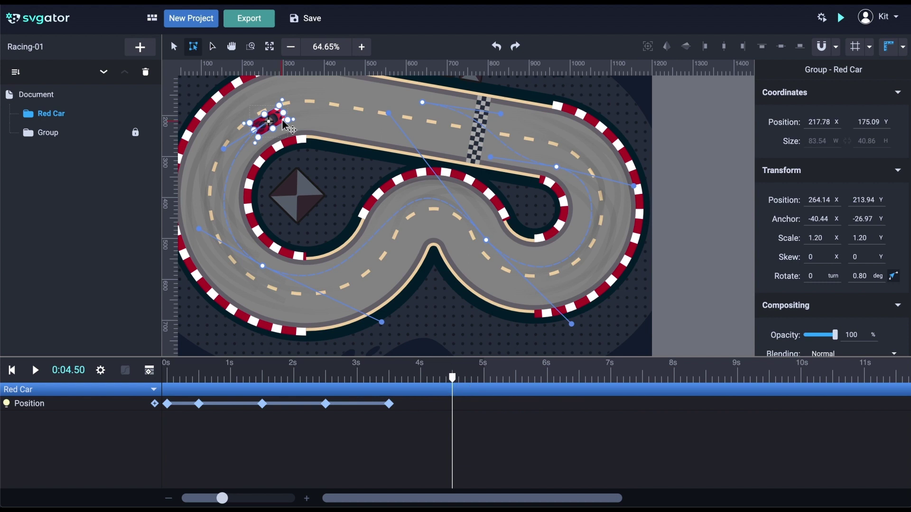
pyautogui.moveTo(283, 125); pyautogui.dragTo(404, 105)
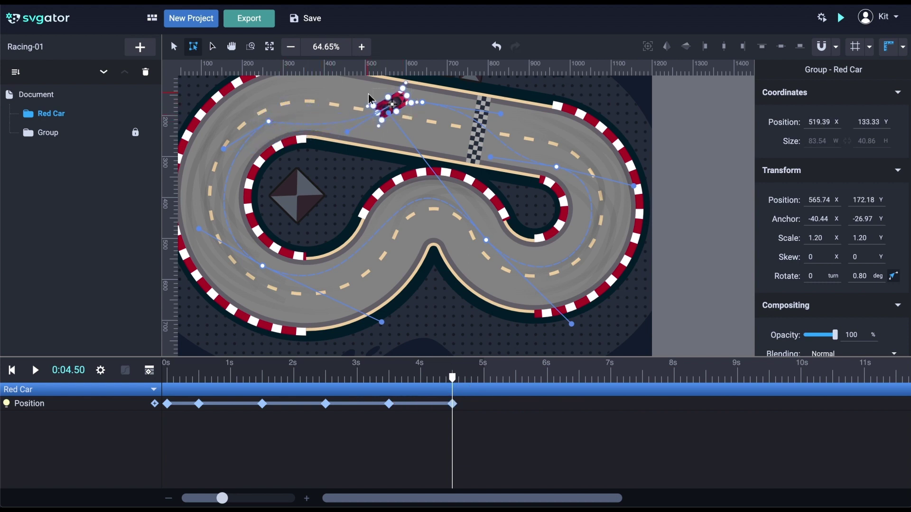
pyautogui.scroll(2, 369, 99)
pyautogui.moveTo(339, 151); pyautogui.dragTo(309, 100)
# At 4.0 s, shift the car's path point up-right, enable snapping, and level the top-straight curve.
pyautogui.keyDown('ctrl'); pyautogui.scroll(5, 442, 88); pyautogui.keyUp('ctrl')
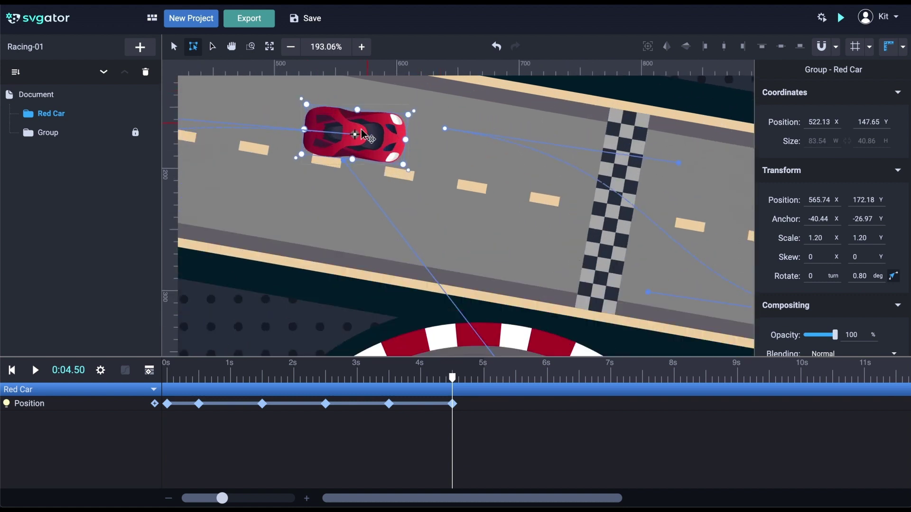
pyautogui.moveTo(354, 138); pyautogui.dragTo(358, 139)
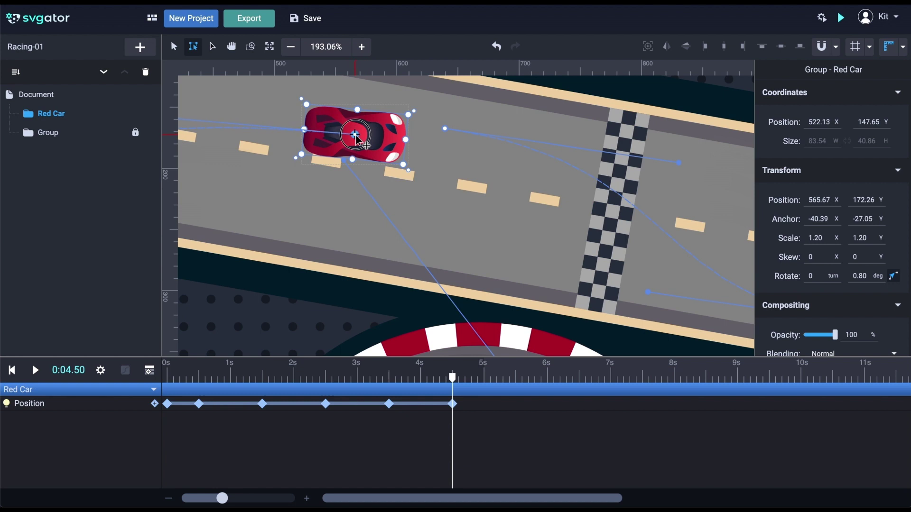
pyautogui.click(424, 377)
pyautogui.moveTo(356, 137); pyautogui.dragTo(406, 125)
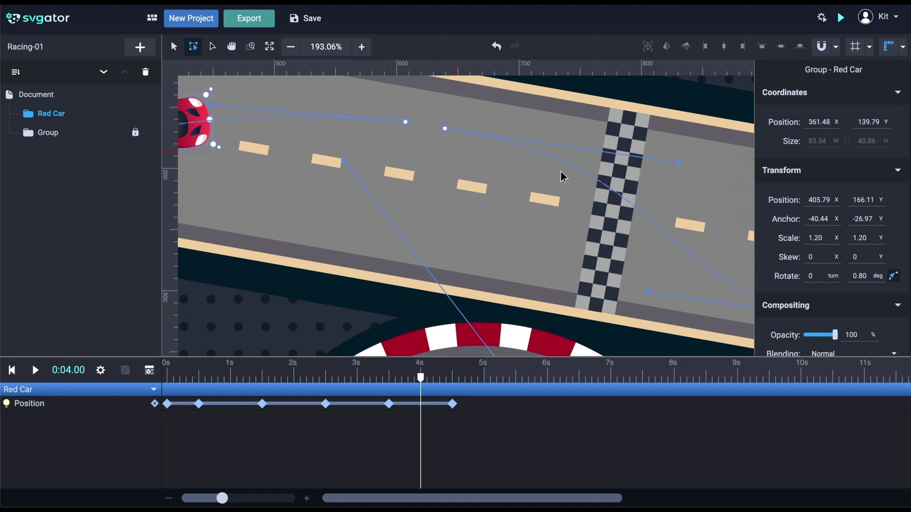
pyautogui.click(827, 52)
pyautogui.moveTo(405, 122); pyautogui.dragTo(445, 129)
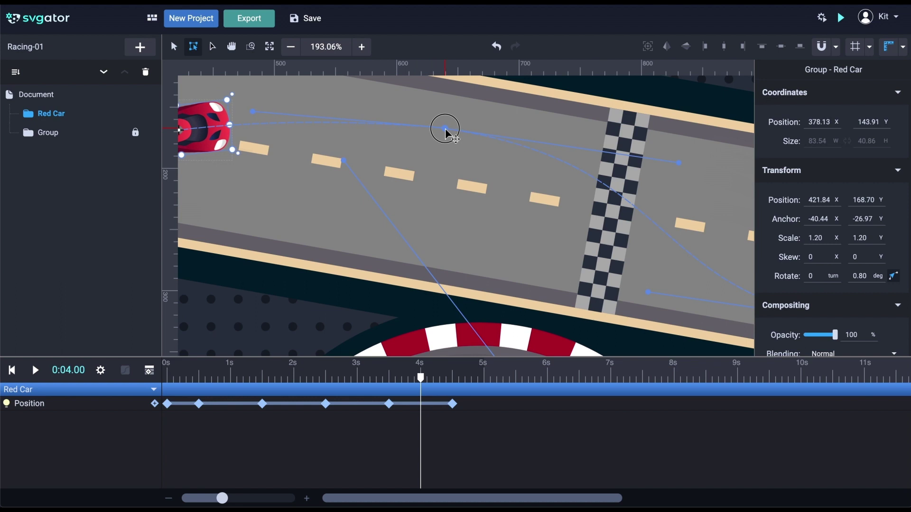
pyautogui.moveTo(254, 113); pyautogui.dragTo(255, 98)
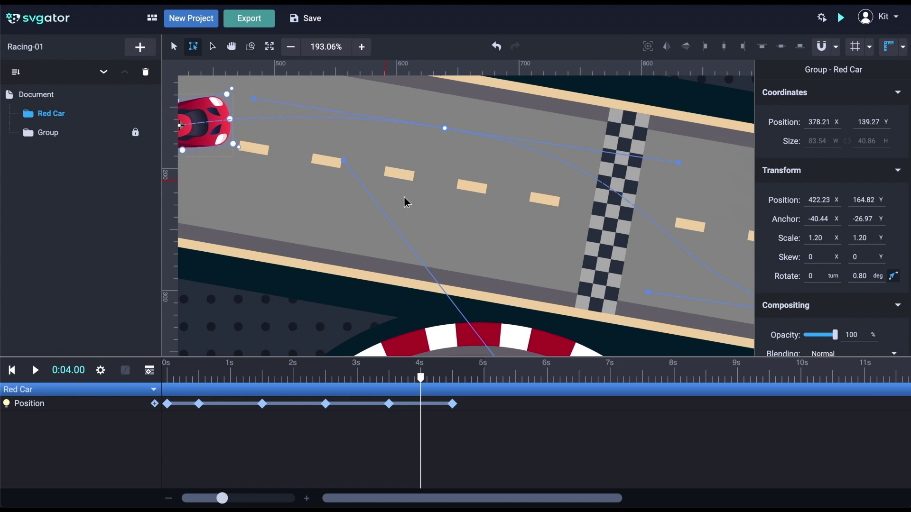
pyautogui.scroll(-6, 404, 201)
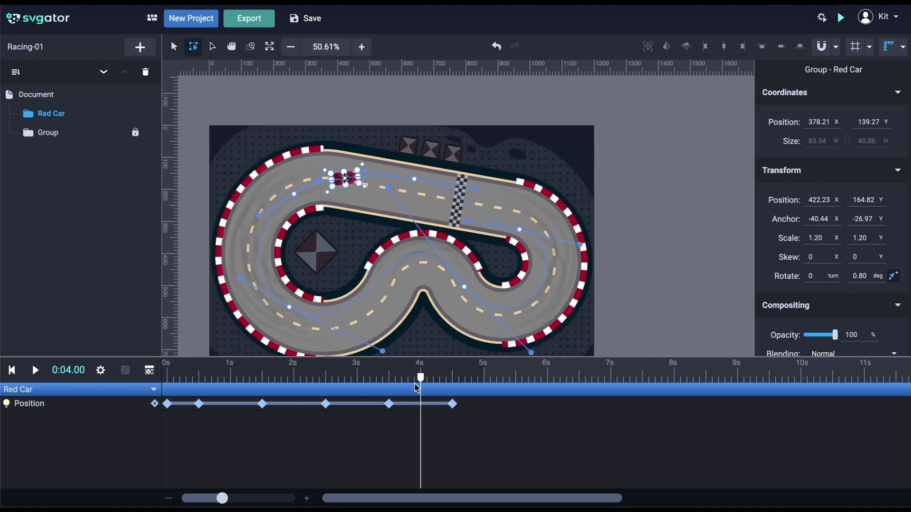
# Play the red car's lap from the start of the animation.
pyautogui.moveTo(421, 382); pyautogui.dragTo(175, 371)
pyautogui.click(175, 371)
pyautogui.press('space')
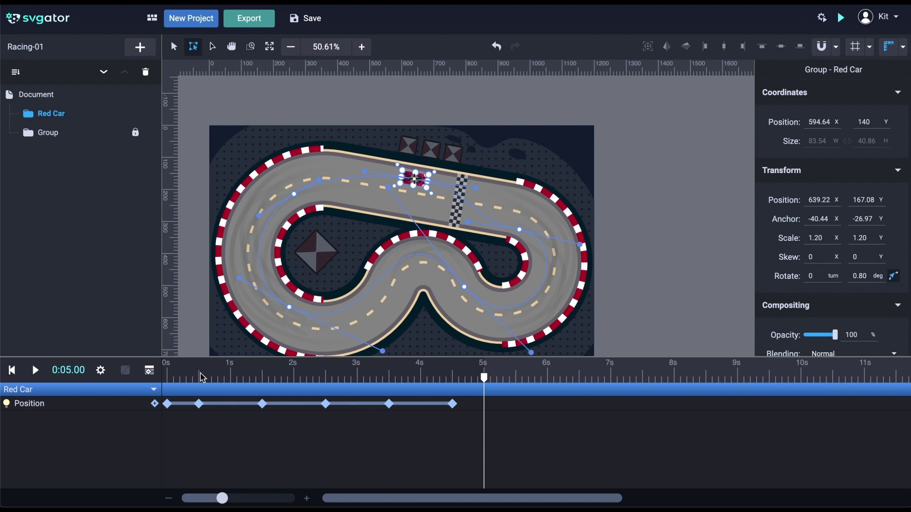
# Move the fifth and last position keyframes earlier so the lap ends at 4 s, then replay.
pyautogui.moveTo(483, 382); pyautogui.dragTo(371, 382)
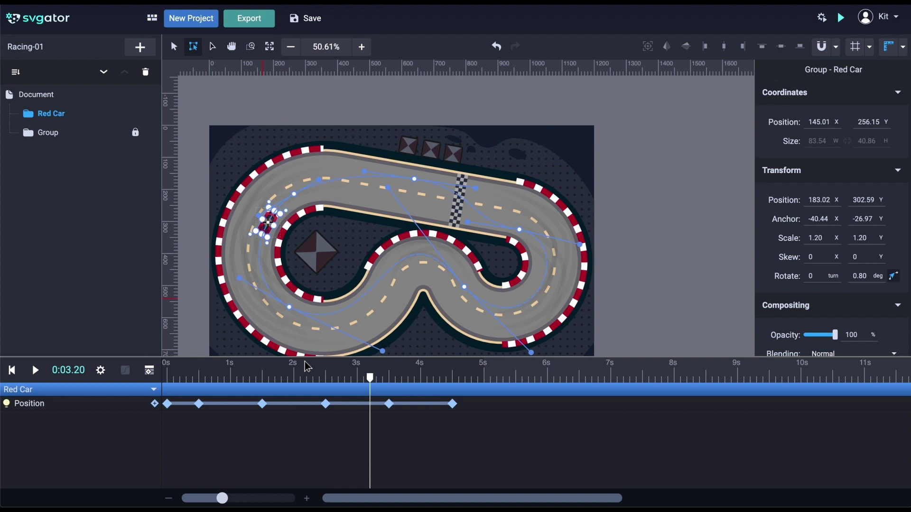
pyautogui.moveTo(389, 404); pyautogui.dragTo(371, 406)
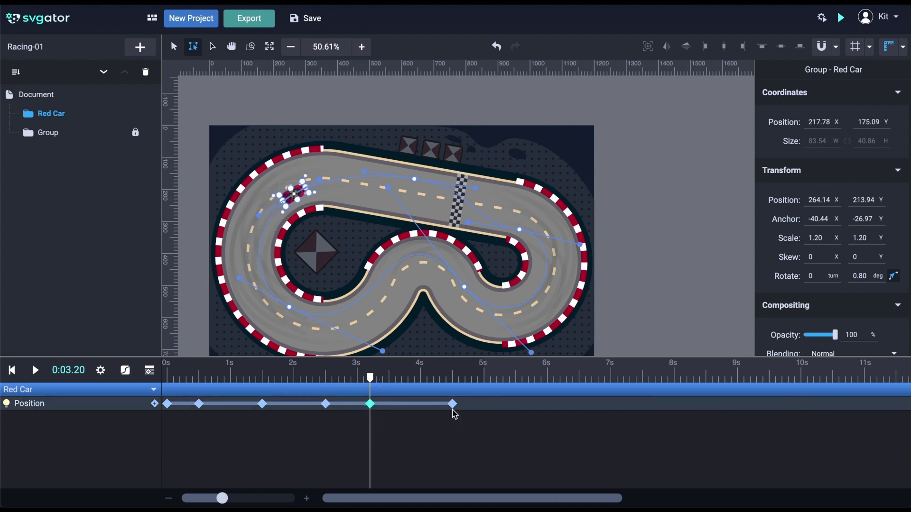
pyautogui.moveTo(453, 407); pyautogui.dragTo(420, 406)
pyautogui.moveTo(364, 384); pyautogui.dragTo(169, 372)
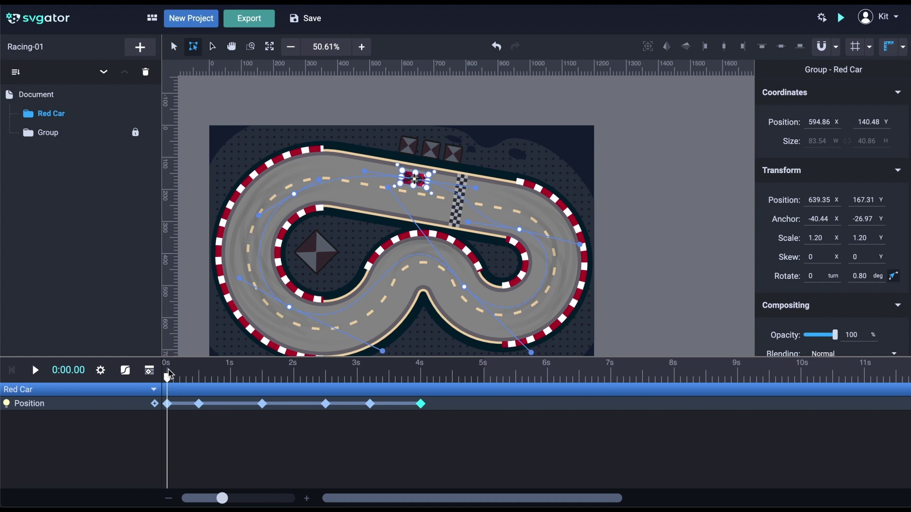
pyautogui.click(35, 371)
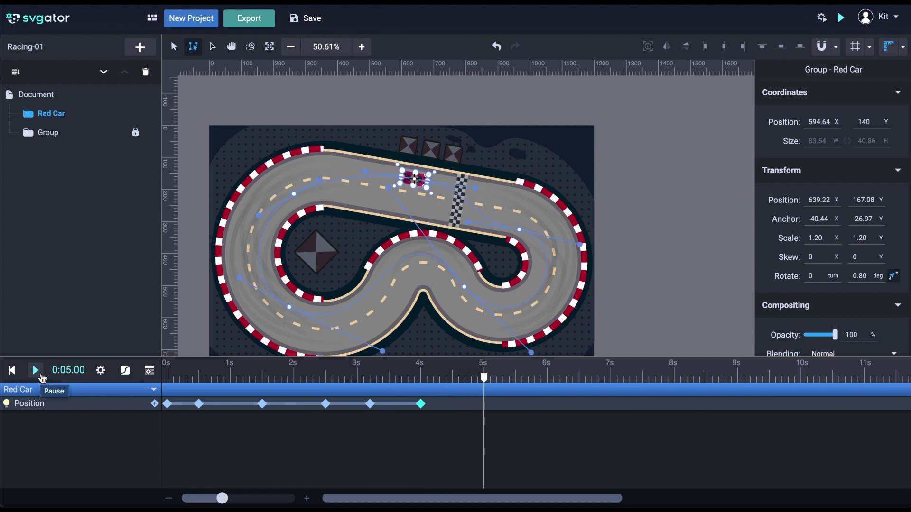
pyautogui.click(422, 378)
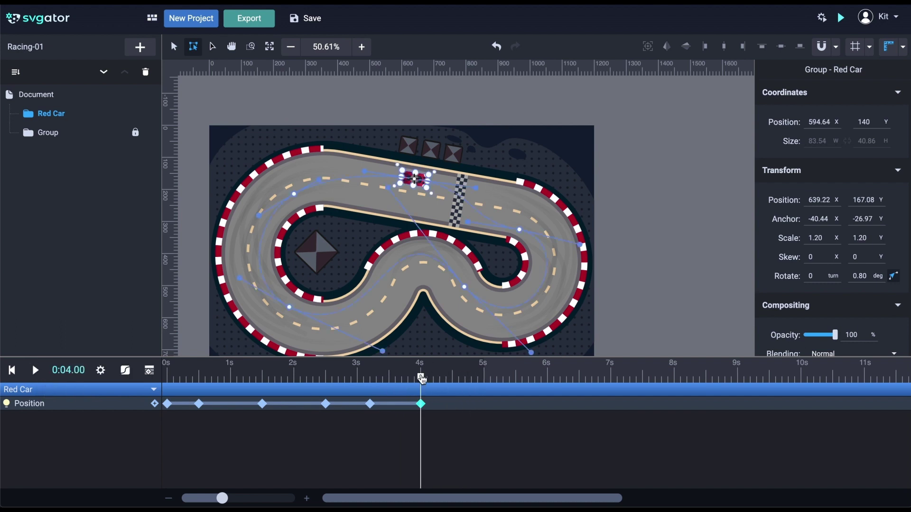
# Change the animation Duration from 5 to 4 seconds in Animation settings and confirm it.
pyautogui.click(101, 370)
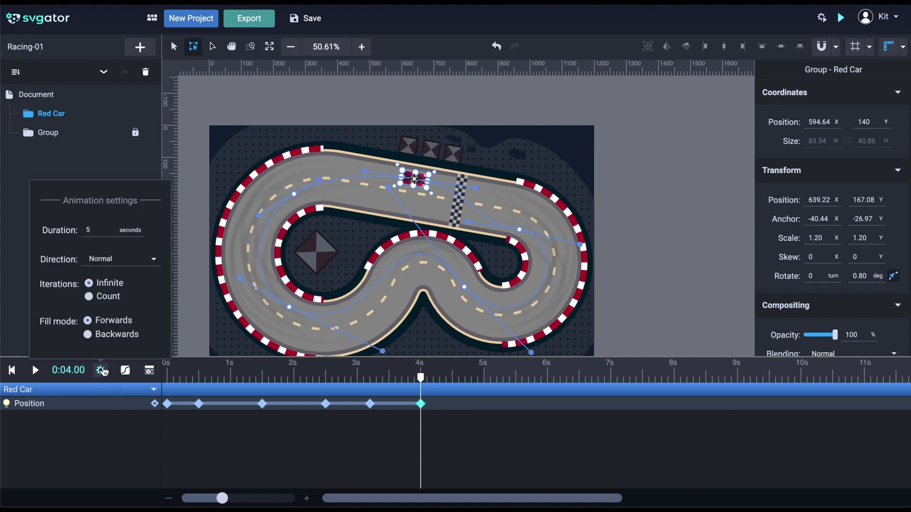
pyautogui.click(109, 231)
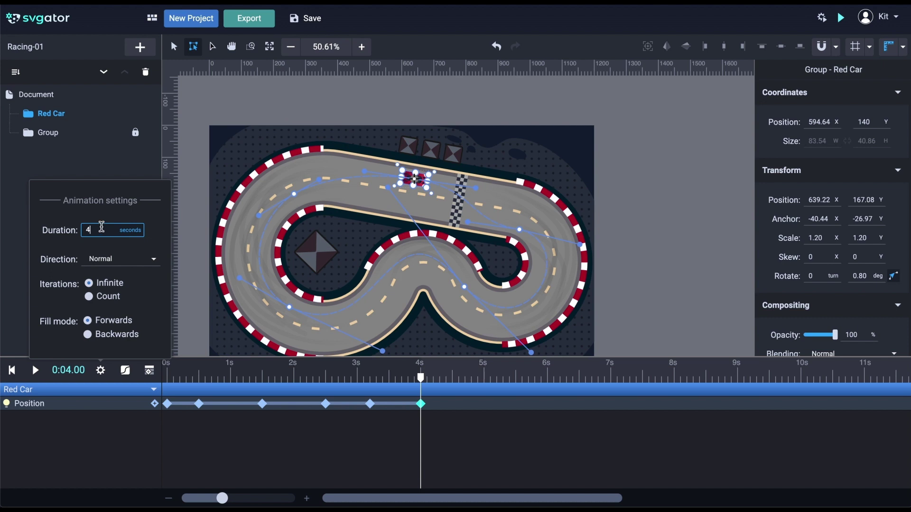
pyautogui.click(167, 381)
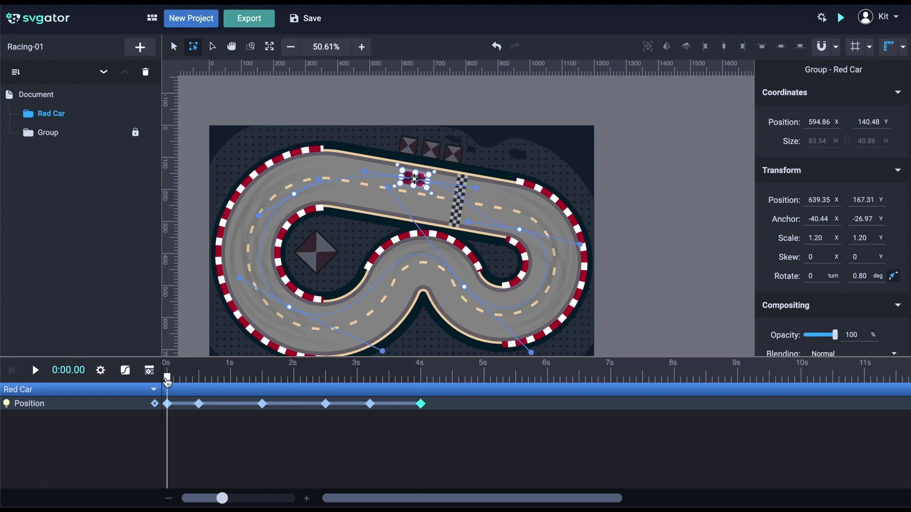
pyautogui.click(102, 371)
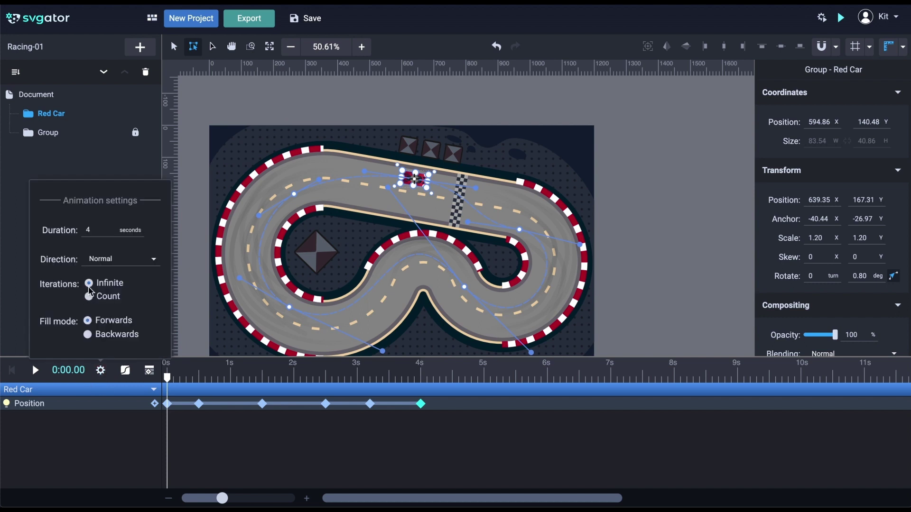
pyautogui.click(101, 371)
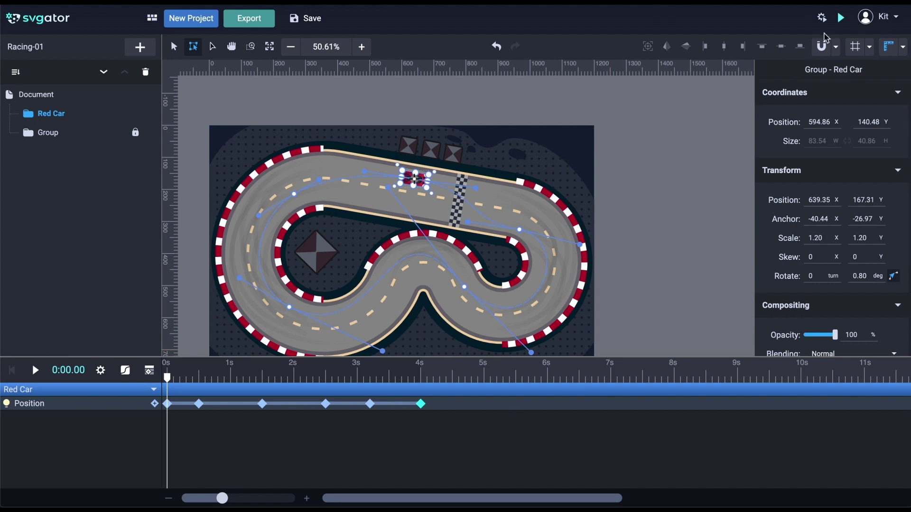
pyautogui.click(840, 21)
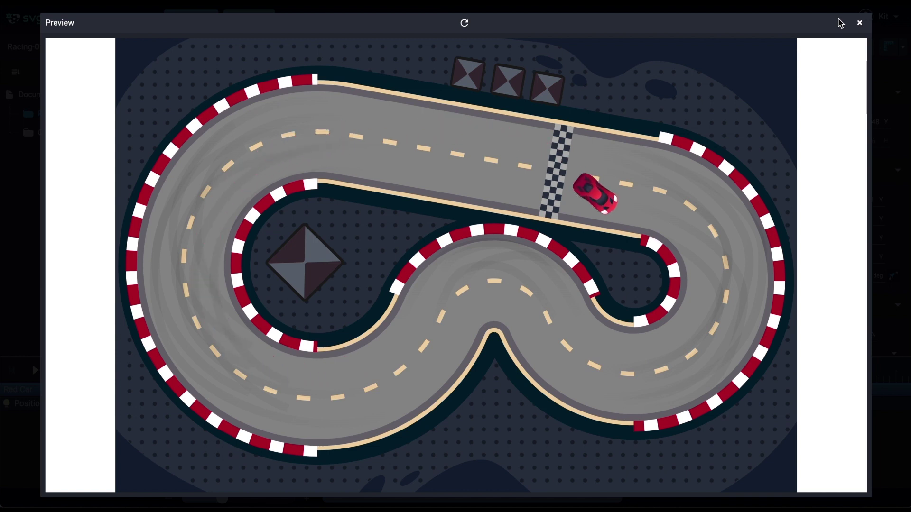
pyautogui.click(862, 23)
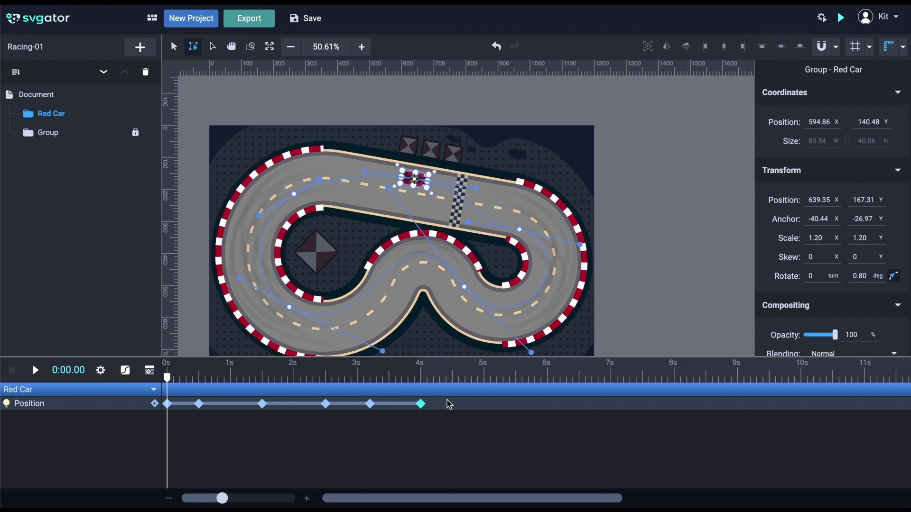
# Add a Rotate track to the red car and move its first keyframe to 0.7 s.
pyautogui.click(151, 377)
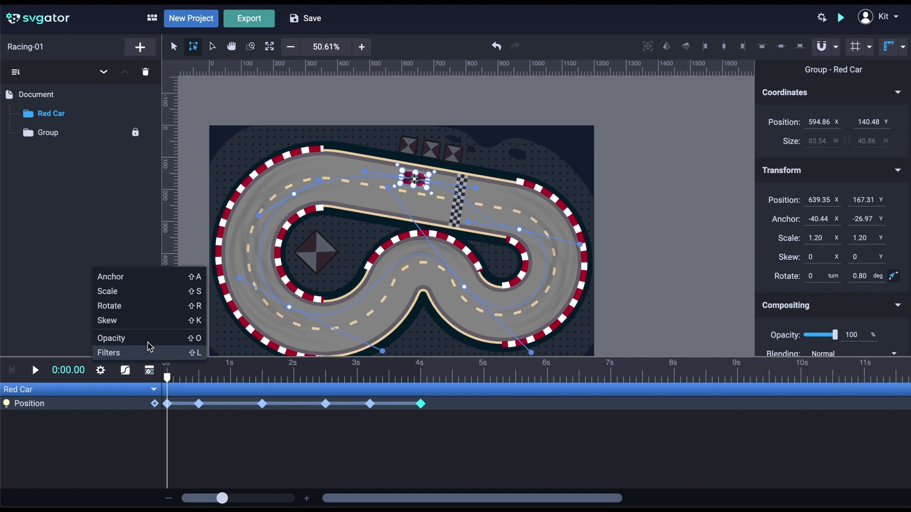
pyautogui.click(151, 314)
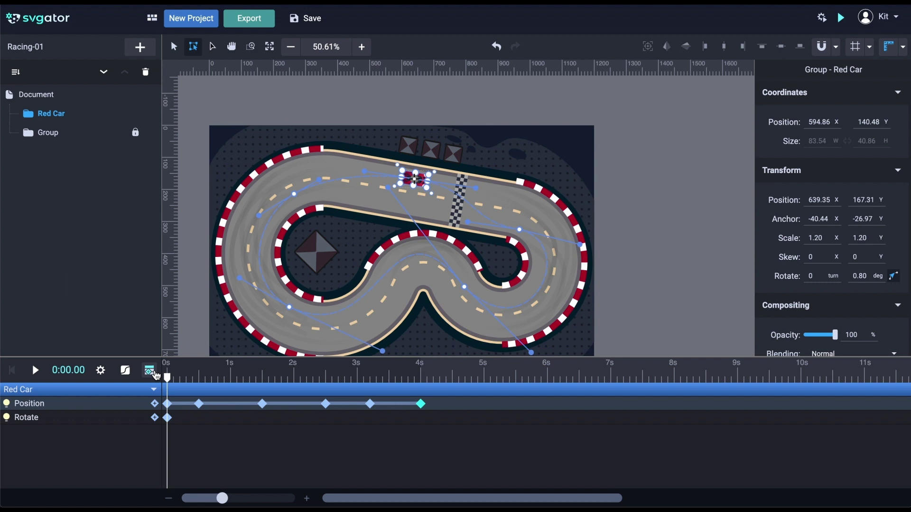
pyautogui.moveTo(166, 381); pyautogui.dragTo(213, 385)
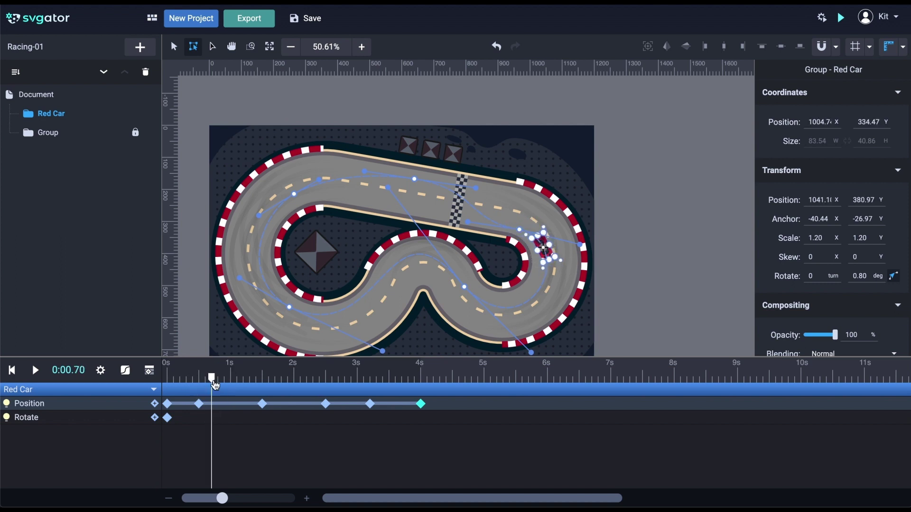
pyautogui.moveTo(169, 419); pyautogui.dragTo(211, 419)
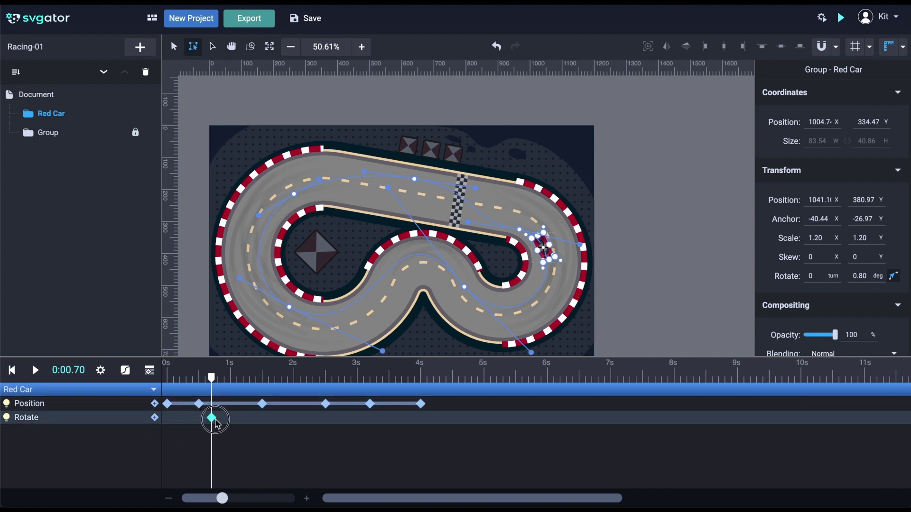
pyautogui.moveTo(214, 382); pyautogui.dragTo(232, 383)
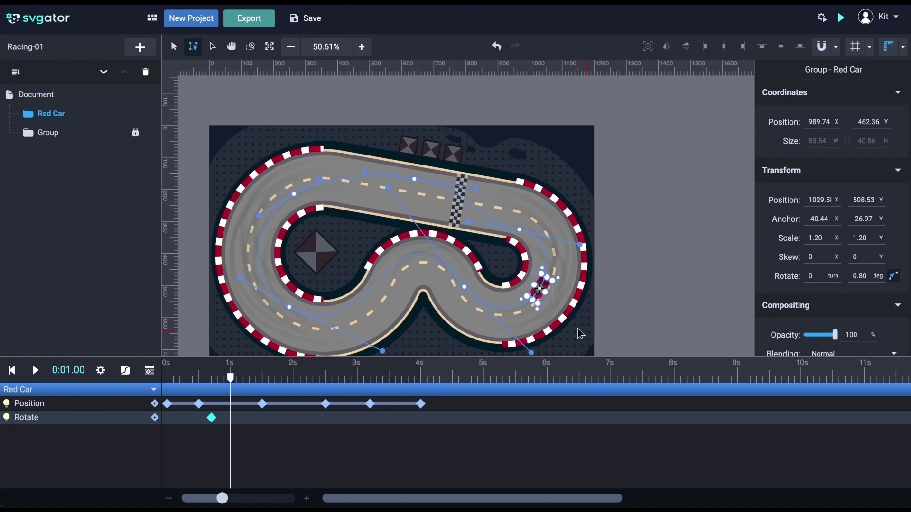
# Rotate the red car to about 58° at 1 s, then back to about 6° at 1.5 s.
pyautogui.scroll(3, 550, 290)
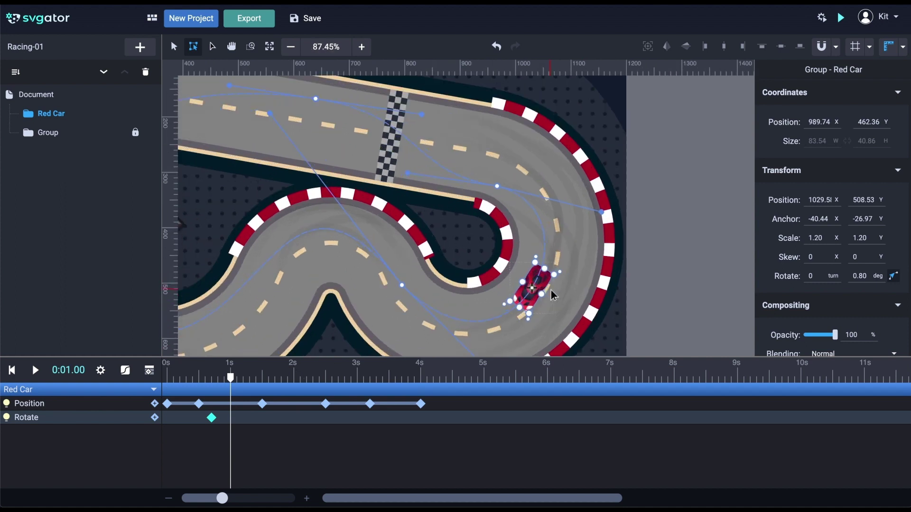
pyautogui.moveTo(561, 275); pyautogui.dragTo(568, 311)
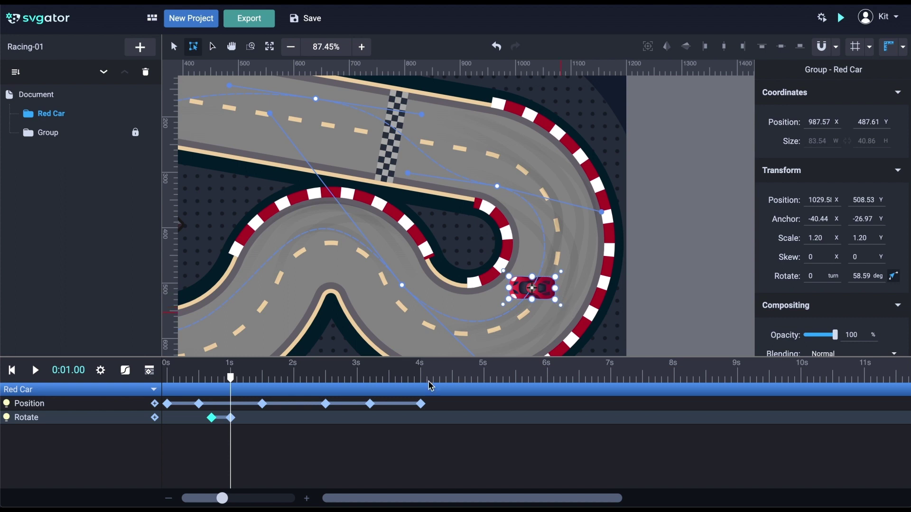
pyautogui.moveTo(230, 377); pyautogui.dragTo(264, 388)
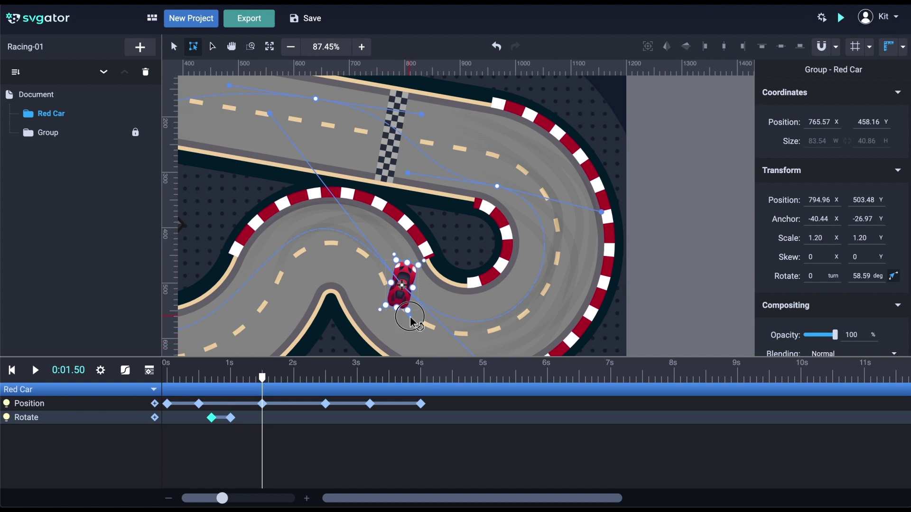
pyautogui.moveTo(411, 318); pyautogui.dragTo(437, 304)
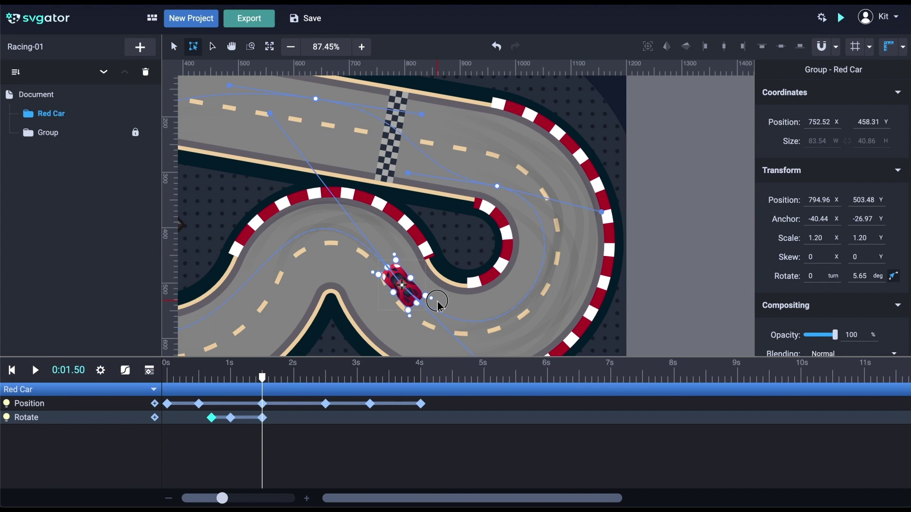
# Duplicate the 1.5 s Rotate keyframe at 1.8 s, holding 5.65°.
pyautogui.moveTo(265, 381); pyautogui.dragTo(285, 381)
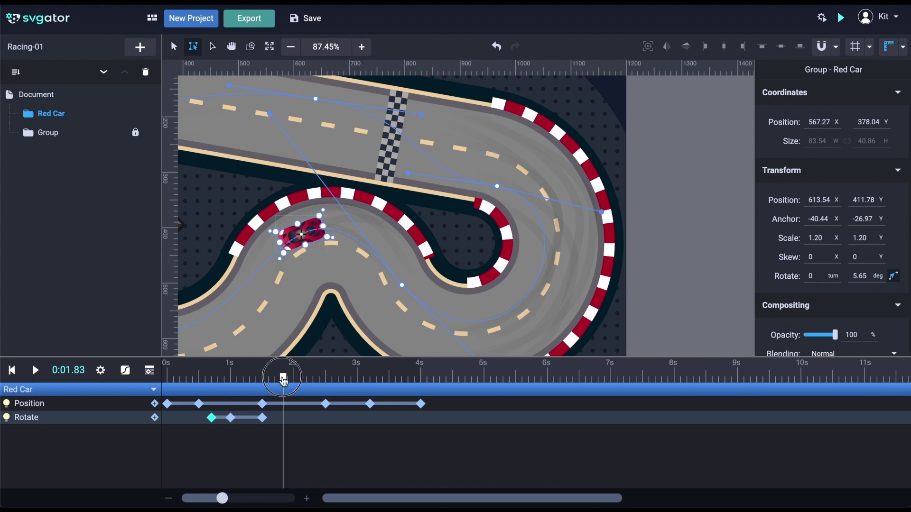
pyautogui.click(282, 377)
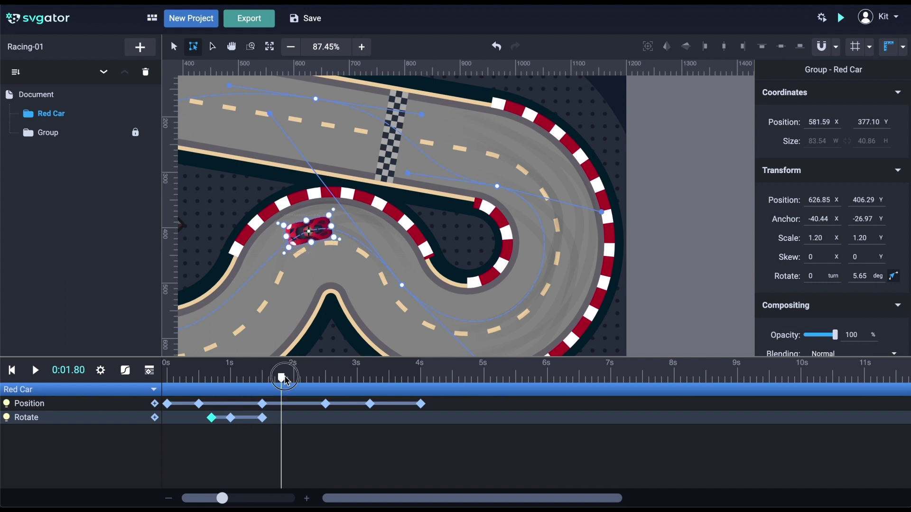
pyautogui.click(263, 419)
pyautogui.rightClick(263, 419)
pyautogui.click(282, 444)
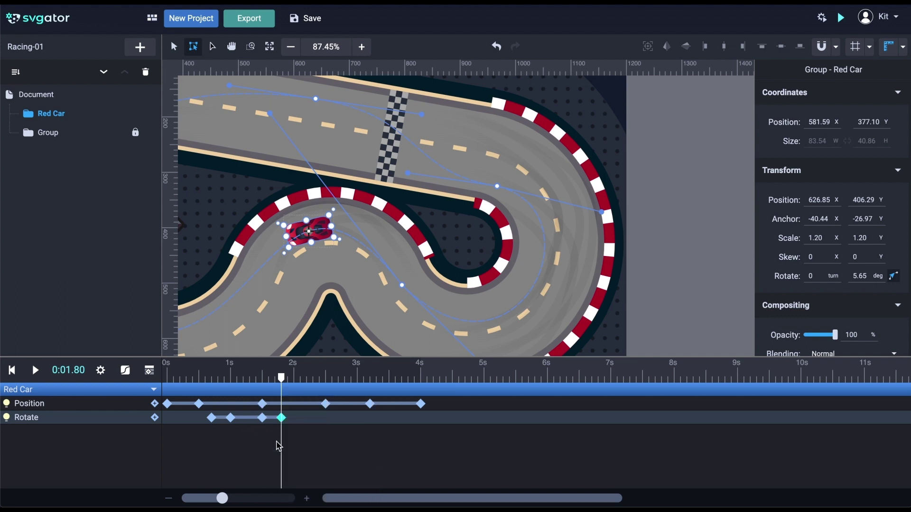
pyautogui.moveTo(283, 381); pyautogui.dragTo(300, 378)
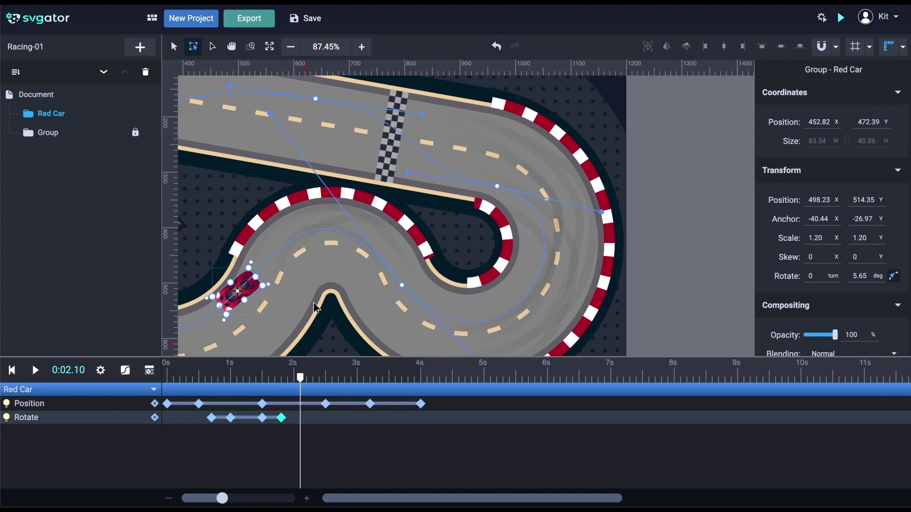
pyautogui.scroll(-4, 375, 270)
# Shift a Rotate keyframe to 2.7 s and rotate the red car into the next bend around 3.1 s.
pyautogui.press('v')
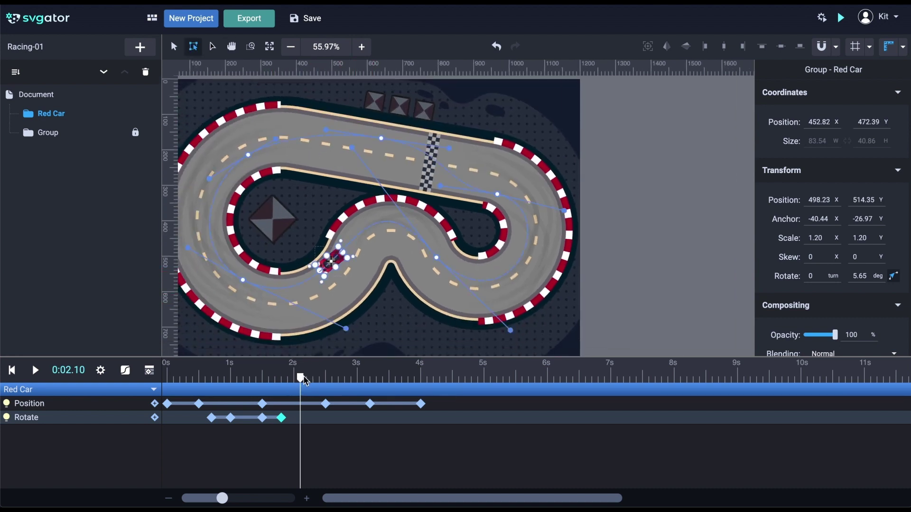
pyautogui.moveTo(301, 380); pyautogui.dragTo(340, 380)
pyautogui.moveTo(285, 422); pyautogui.dragTo(347, 423)
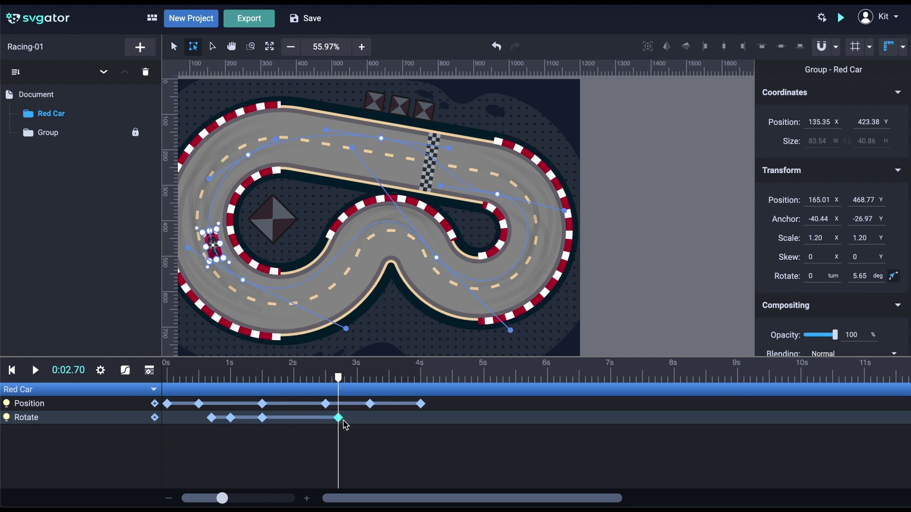
pyautogui.moveTo(340, 380); pyautogui.dragTo(369, 380)
pyautogui.moveTo(271, 157); pyautogui.dragTo(284, 191)
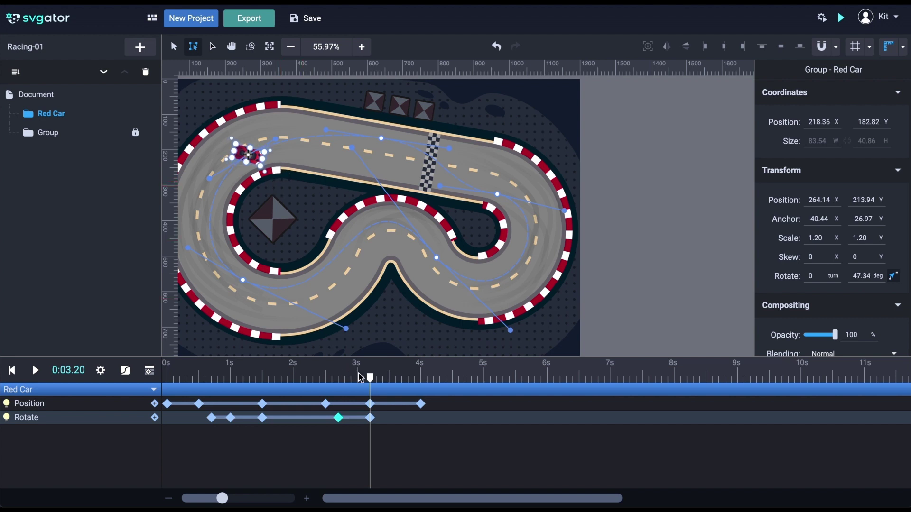
pyautogui.moveTo(370, 382); pyautogui.dragTo(392, 381)
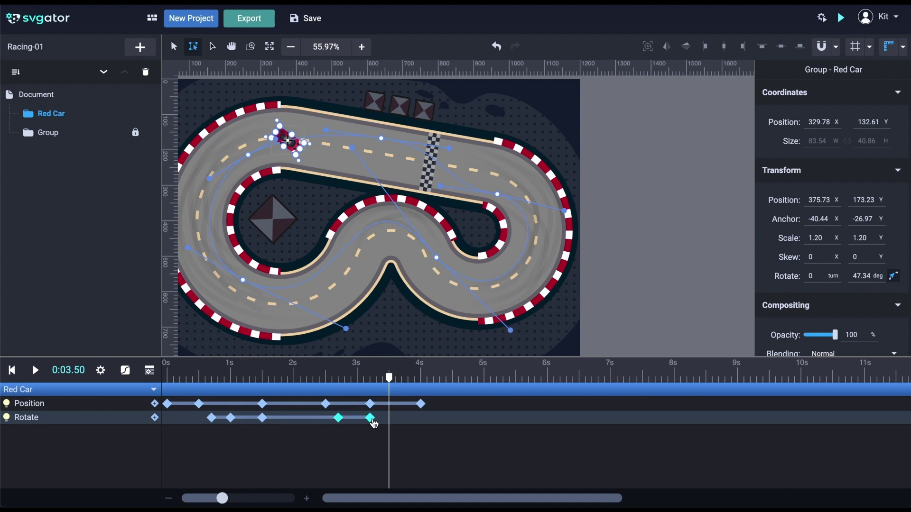
# Move a Rotate keyframe to 3.5 s, counter-rotate at 3.7 s, and level the car at 3.8 s.
pyautogui.moveTo(373, 421); pyautogui.dragTo(393, 422)
pyautogui.moveTo(390, 379); pyautogui.dragTo(402, 377)
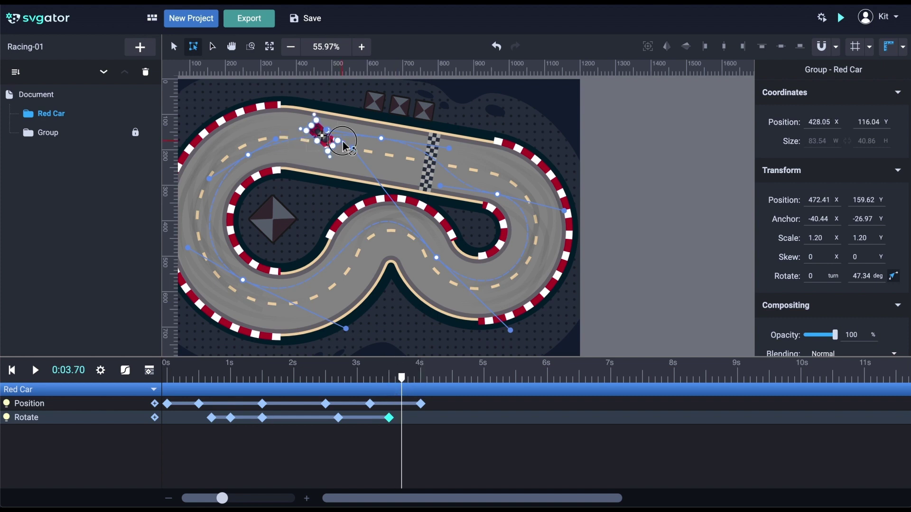
pyautogui.moveTo(345, 147); pyautogui.dragTo(348, 101)
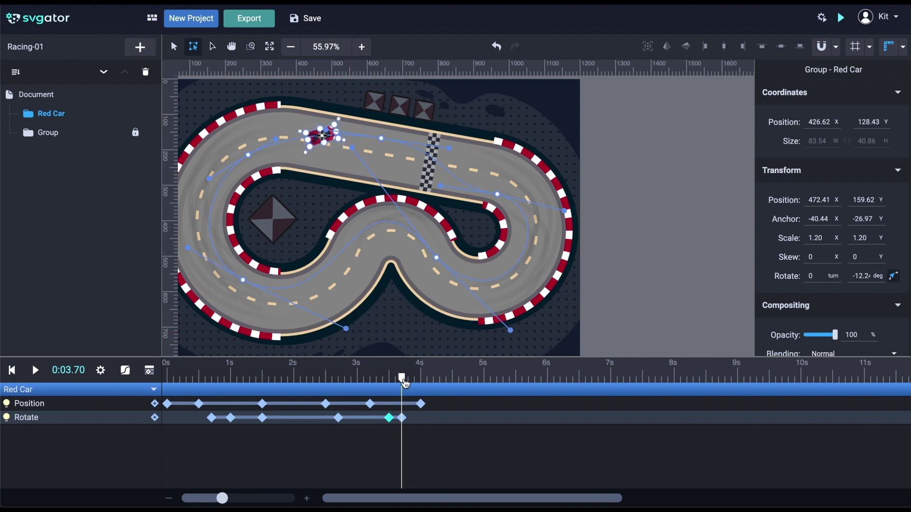
pyautogui.moveTo(404, 382); pyautogui.dragTo(411, 382)
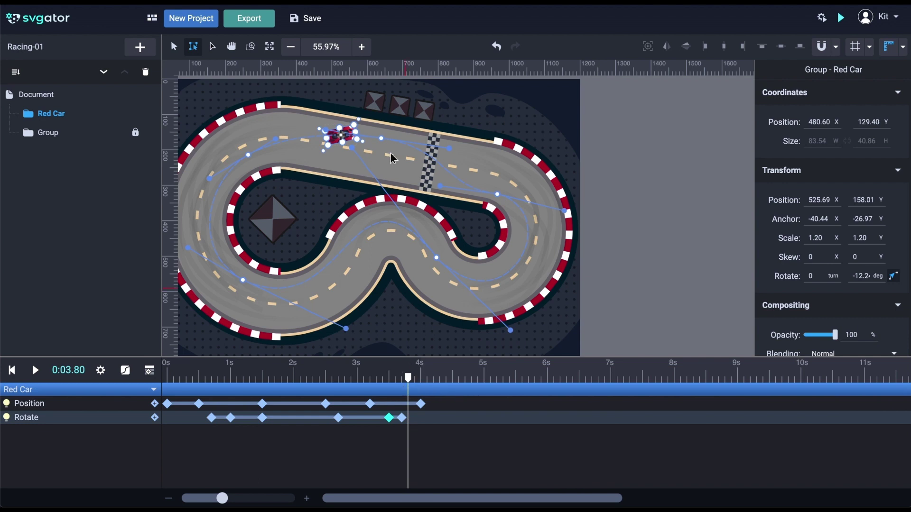
pyautogui.moveTo(366, 150); pyautogui.dragTo(361, 159)
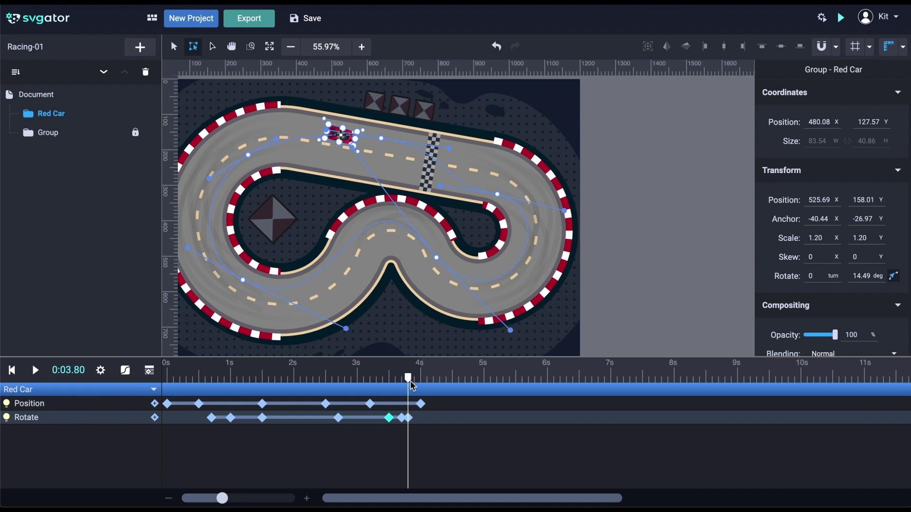
# Duplicate the first Rotate keyframe (0.80°) at 4 s and play the animation.
pyautogui.moveTo(408, 379); pyautogui.dragTo(421, 378)
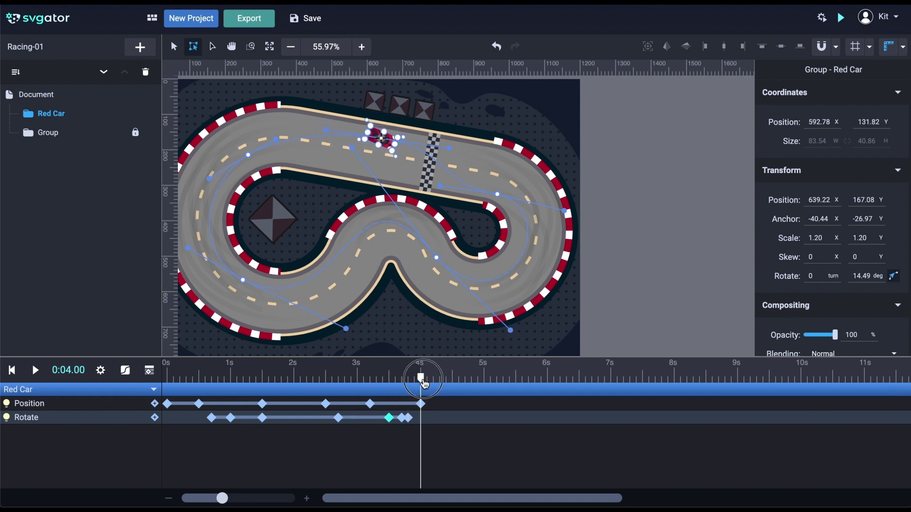
pyautogui.rightClick(212, 419)
pyautogui.click(229, 445)
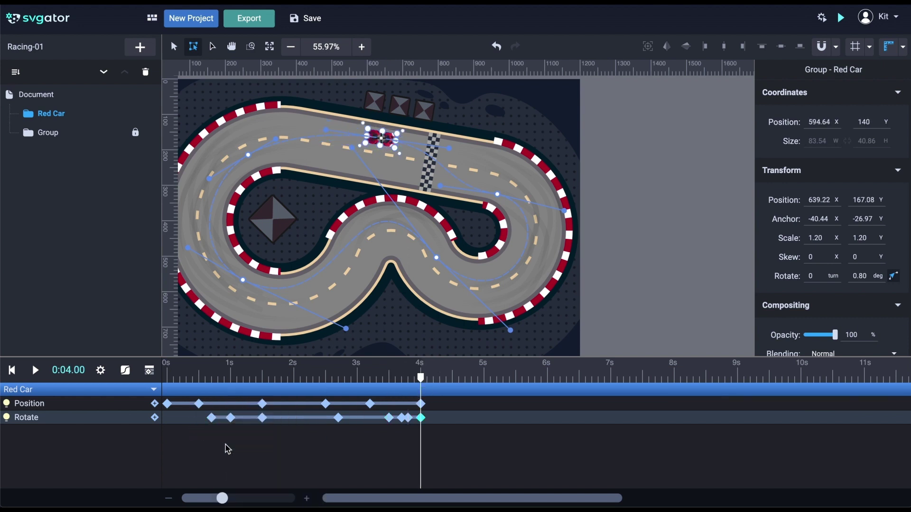
pyautogui.press('space')
pyautogui.click(168, 379)
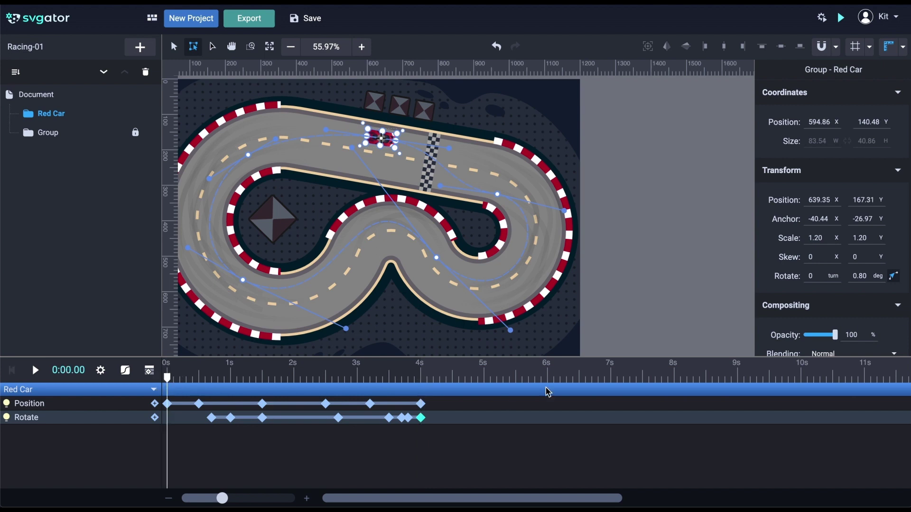
pyautogui.click(842, 19)
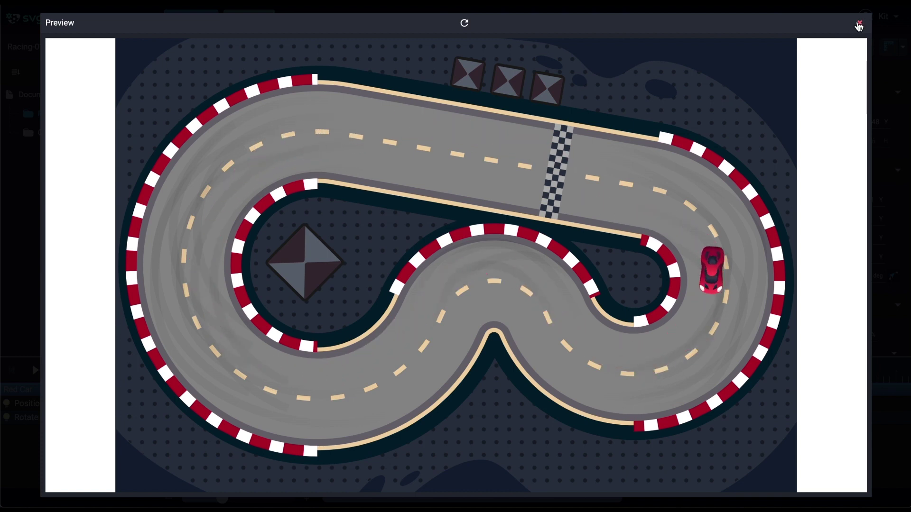
pyautogui.click(859, 23)
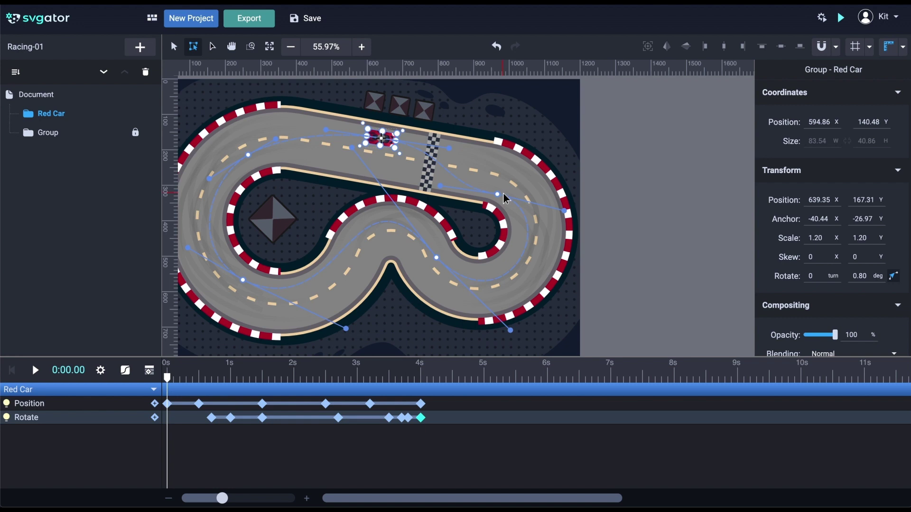
# Upload Blue Car.svg to the asset library and insert it into the scene.
pyautogui.click(142, 48)
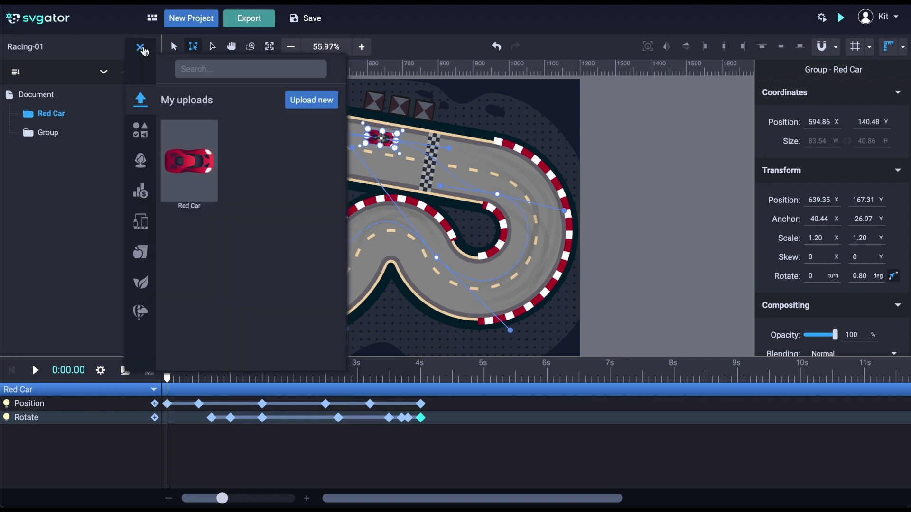
pyautogui.click(302, 101)
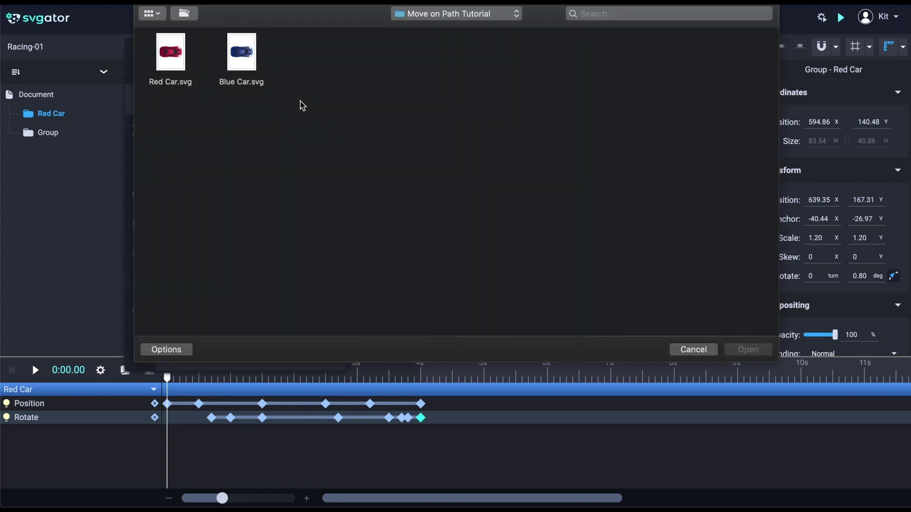
pyautogui.click(245, 70)
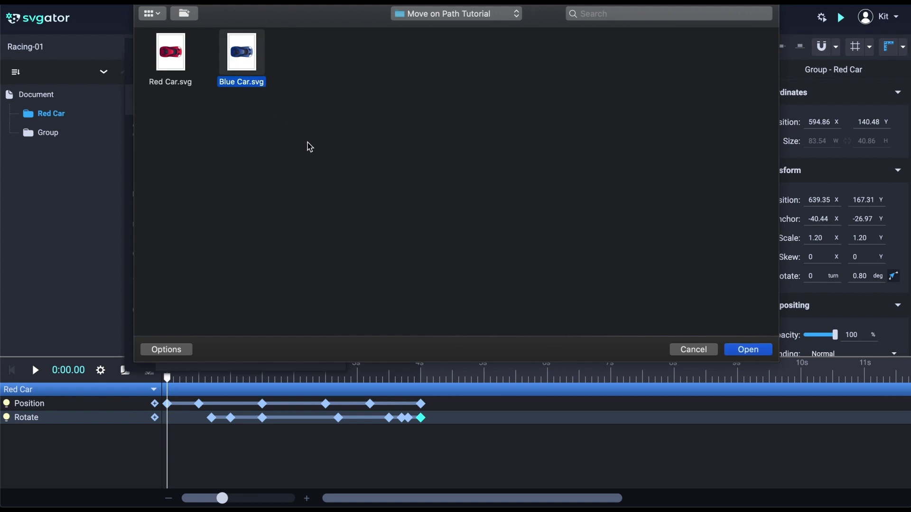
pyautogui.click(734, 352)
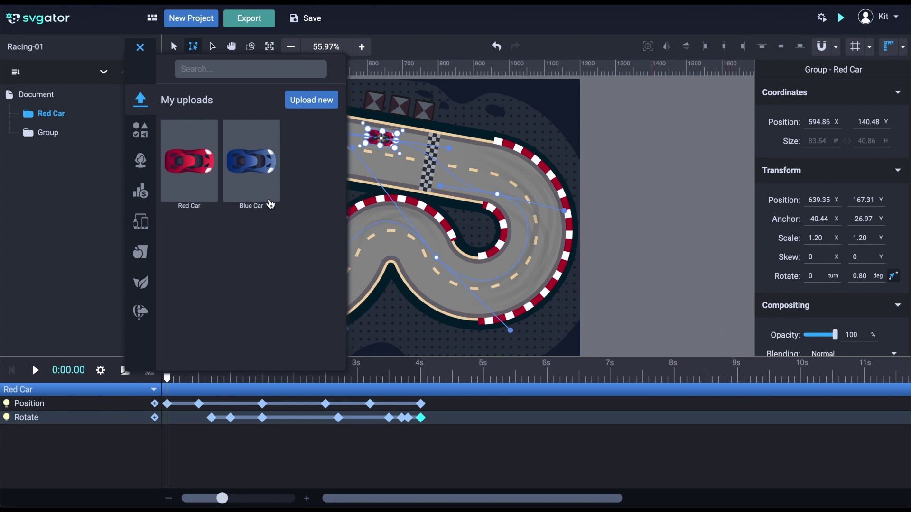
pyautogui.click(265, 201)
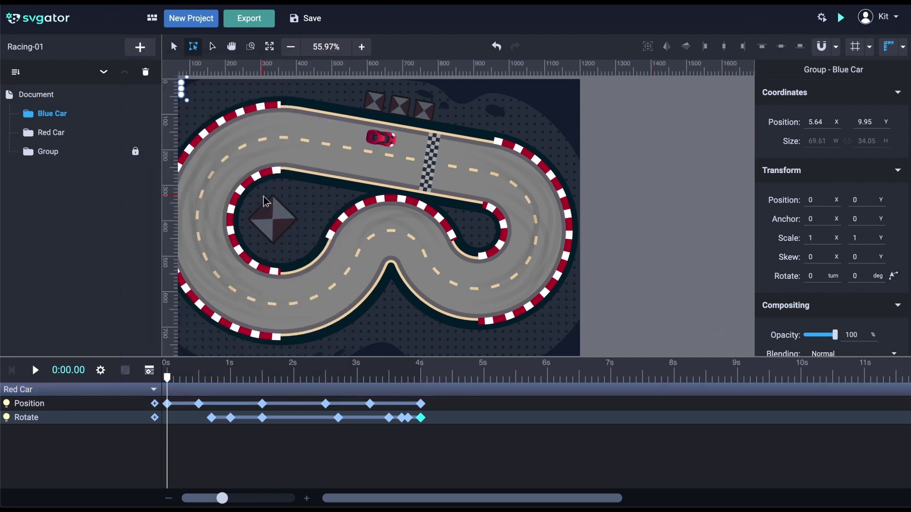
# Place the blue car on the track, centre its anchor and scale it to 1.20 both ways.
pyautogui.scroll(2, 332, 185)
pyautogui.hscroll(-3, 332, 185)
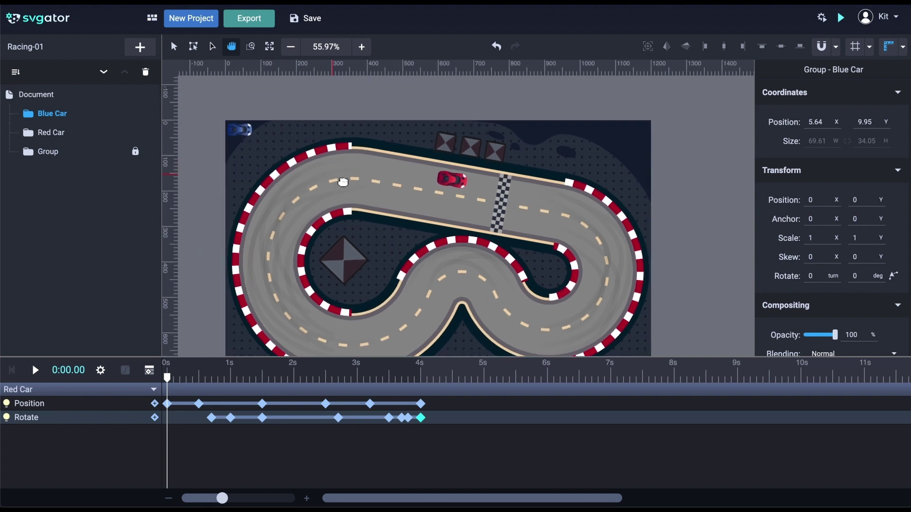
pyautogui.moveTo(260, 141); pyautogui.dragTo(431, 189)
pyautogui.scroll(5, 430, 188)
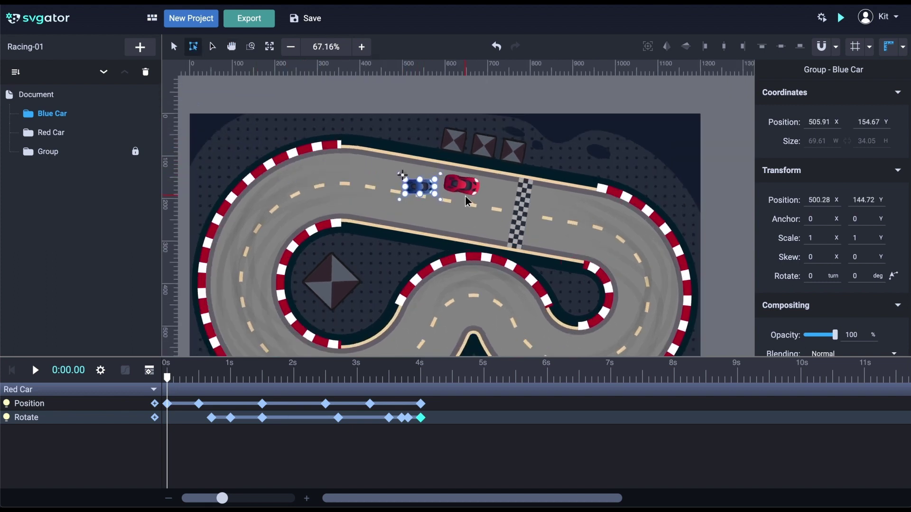
pyautogui.click(646, 47)
pyautogui.click(806, 238)
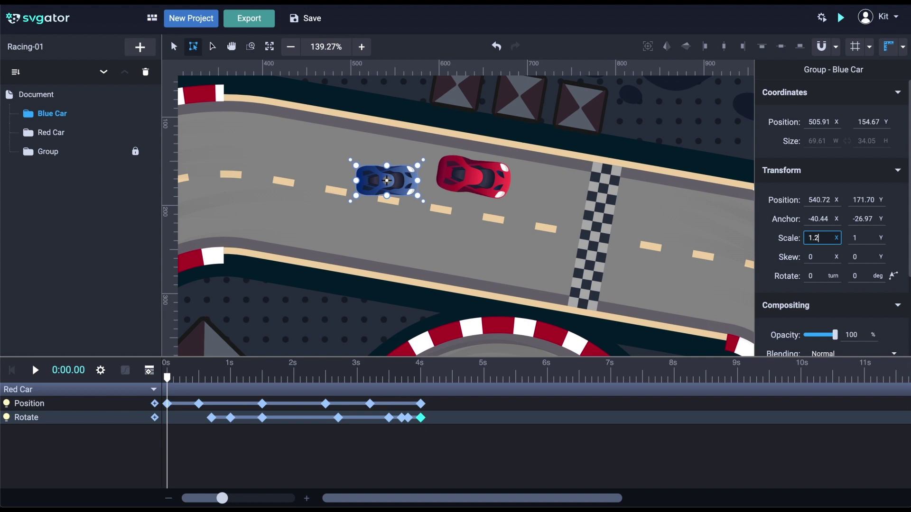
pyautogui.press('Tab')
pyautogui.write('1.20')
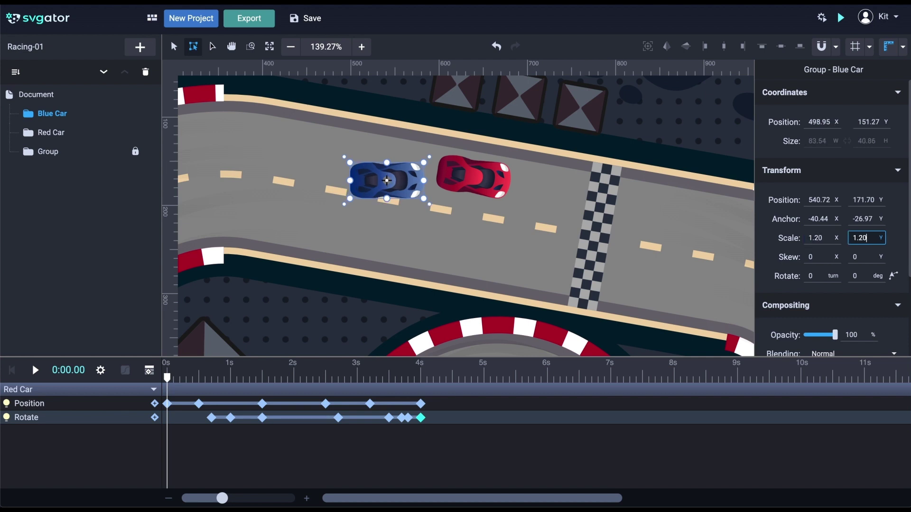
# Move the blue car up-left behind the red car and pan to show more track.
pyautogui.moveTo(418, 173); pyautogui.dragTo(375, 167)
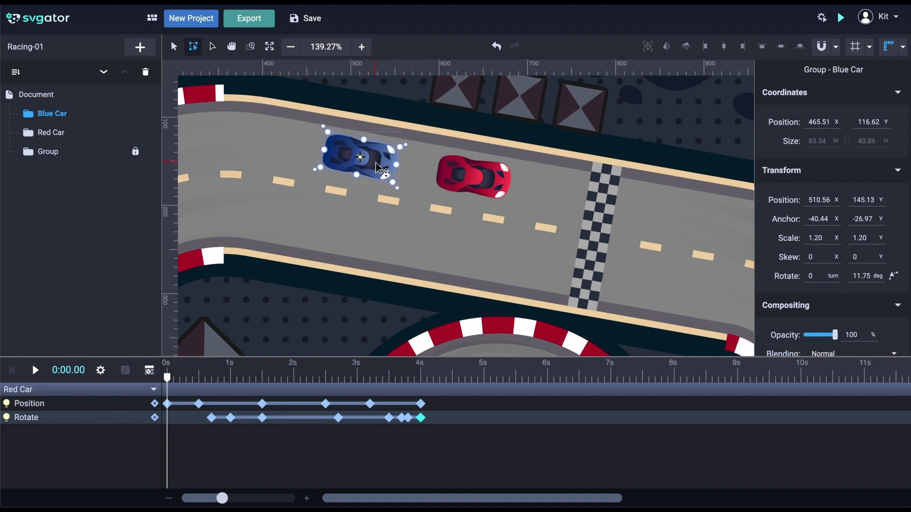
pyautogui.scroll(-5, 375, 162)
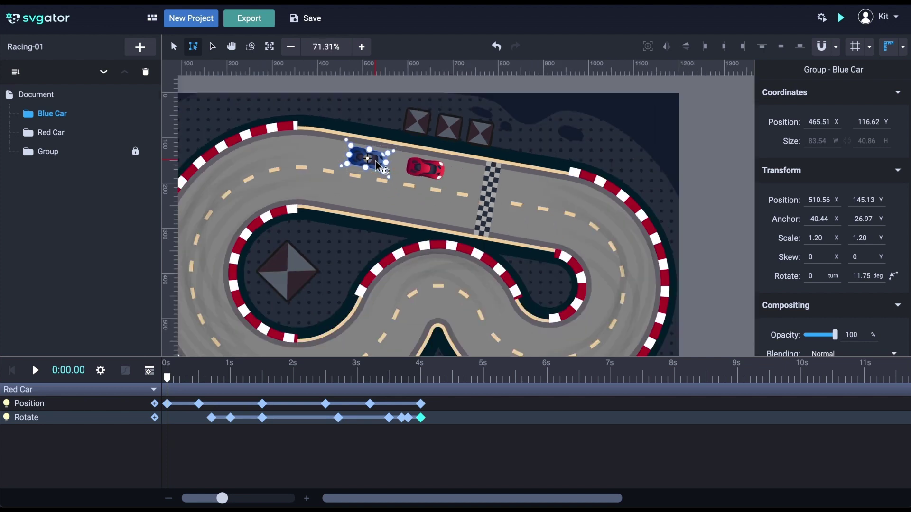
pyautogui.press('h')
pyautogui.moveTo(494, 203); pyautogui.dragTo(451, 142)
pyautogui.press('v')
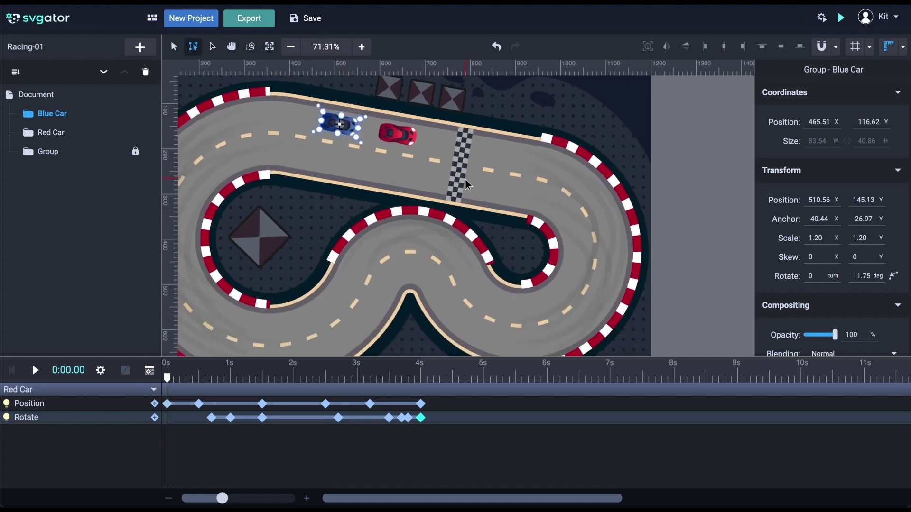
# Keyframe the blue car's Position at 0 s and drive it to the finish line by 0.5 s.
pyautogui.click(149, 370)
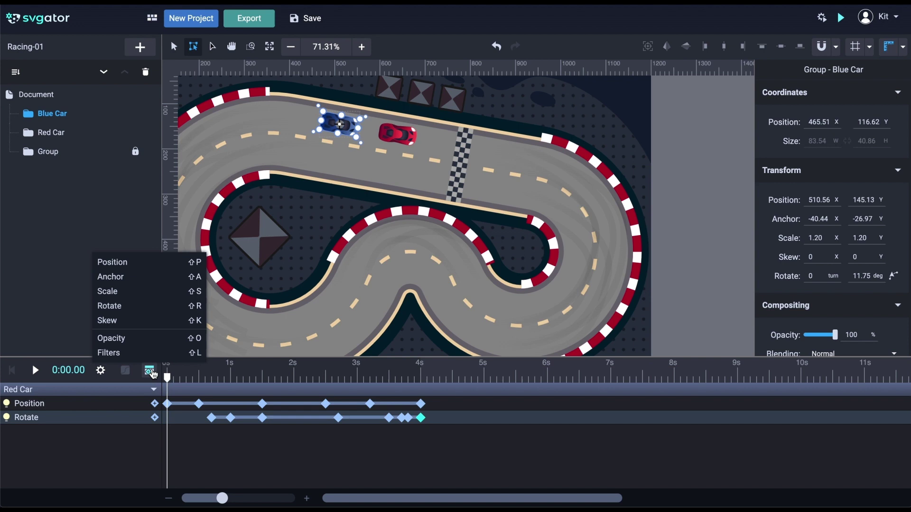
pyautogui.click(147, 263)
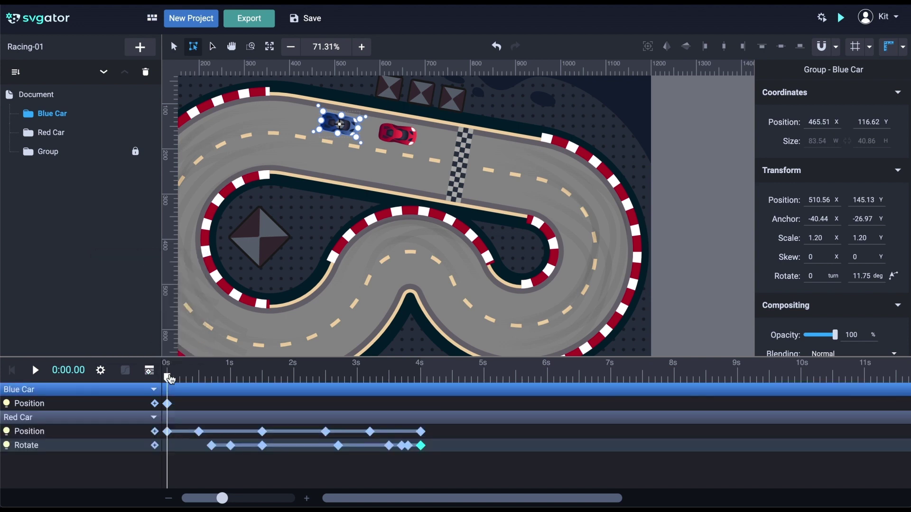
pyautogui.moveTo(169, 379); pyautogui.dragTo(198, 378)
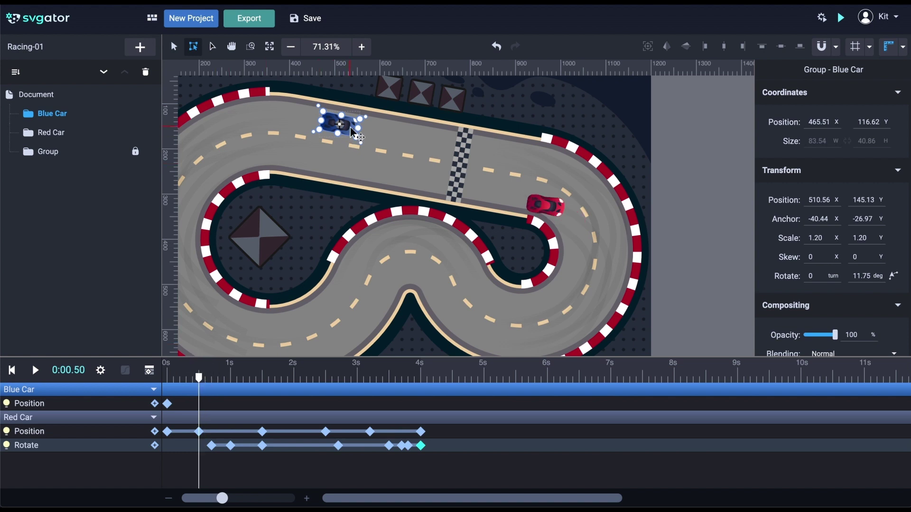
pyautogui.moveTo(352, 133); pyautogui.dragTo(531, 183)
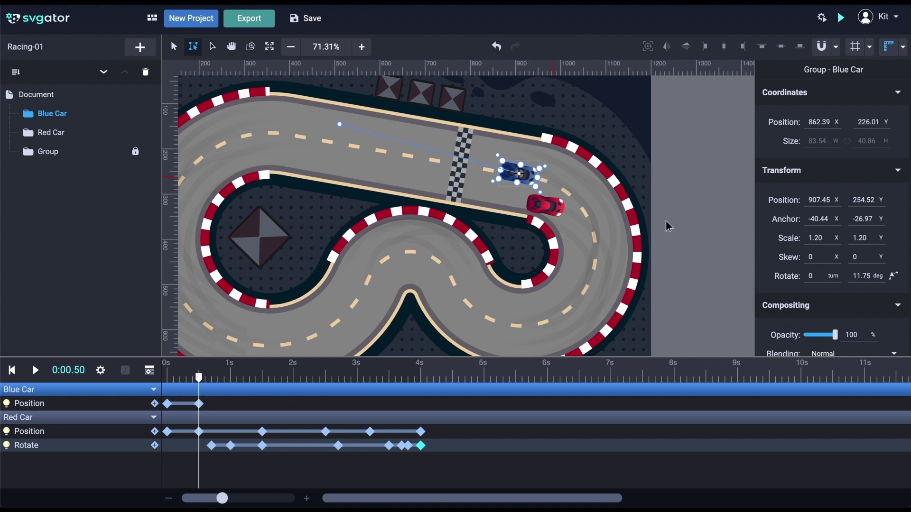
# Make the blue car follow its path, level its rotation and curve the motion path.
pyautogui.click(895, 280)
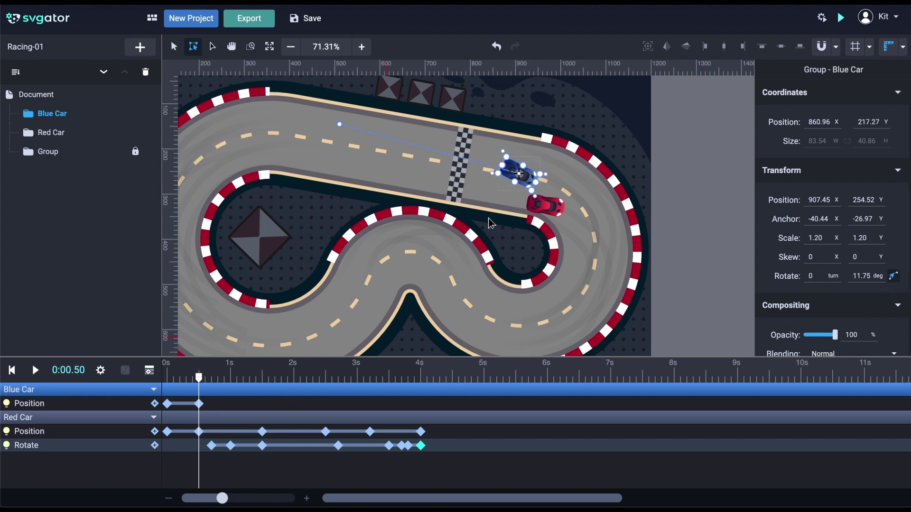
pyautogui.moveTo(507, 156); pyautogui.dragTo(467, 203)
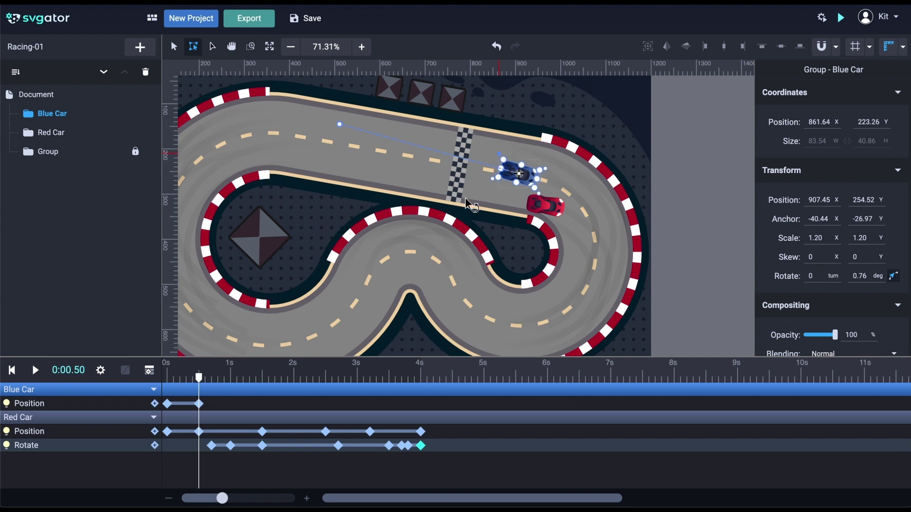
pyautogui.moveTo(362, 133); pyautogui.dragTo(378, 135)
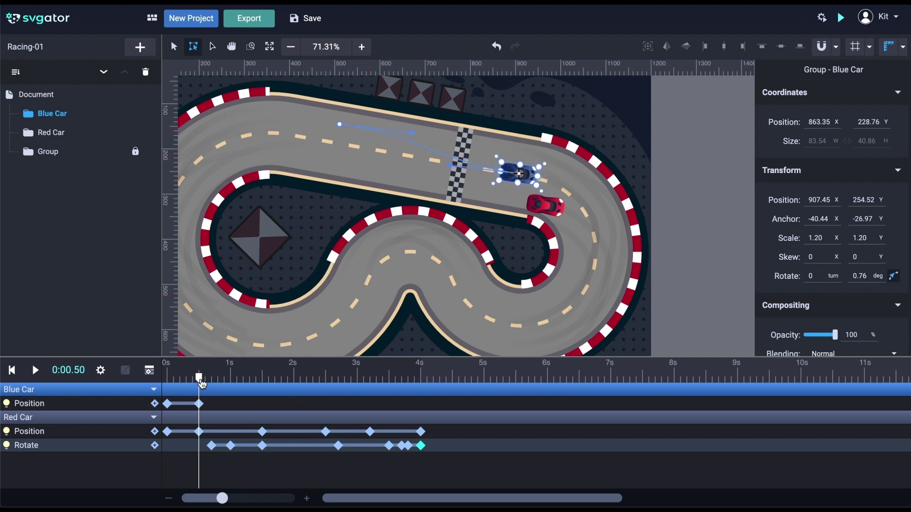
pyautogui.moveTo(199, 380); pyautogui.dragTo(267, 386)
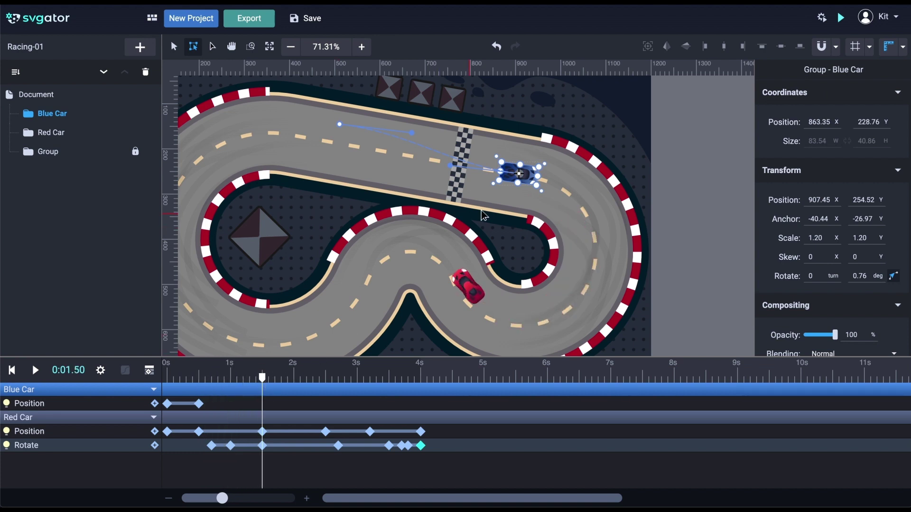
# At 1.5 s place the blue car beside the red car and curve its path around the hairpin.
pyautogui.moveTo(534, 185); pyautogui.dragTo(473, 318)
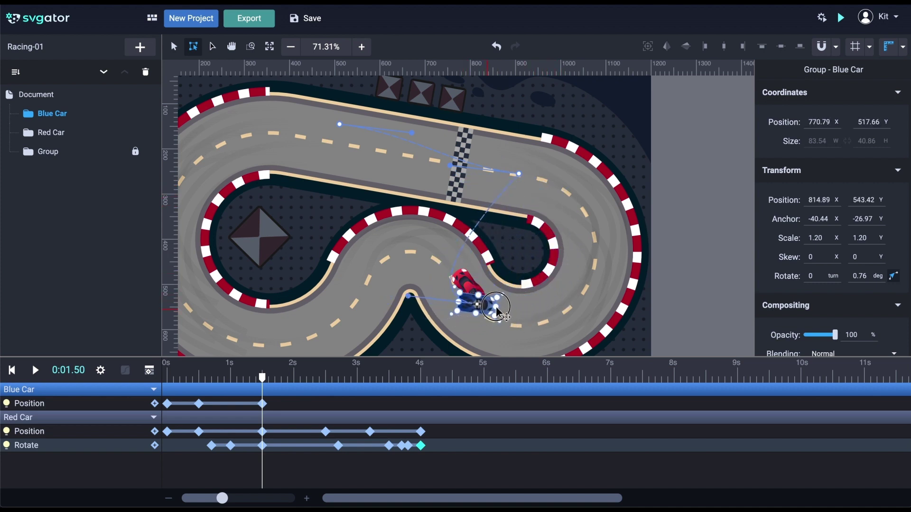
pyautogui.moveTo(497, 308); pyautogui.dragTo(501, 305)
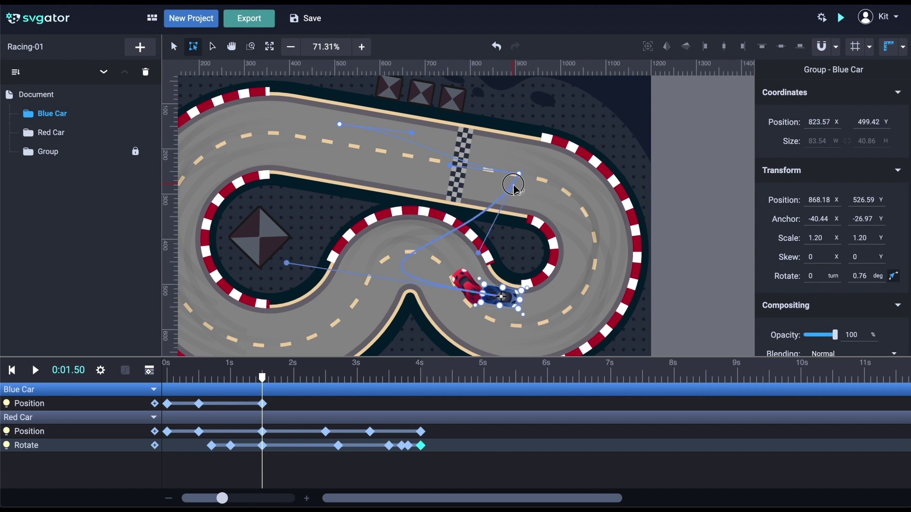
pyautogui.moveTo(514, 179); pyautogui.dragTo(544, 230)
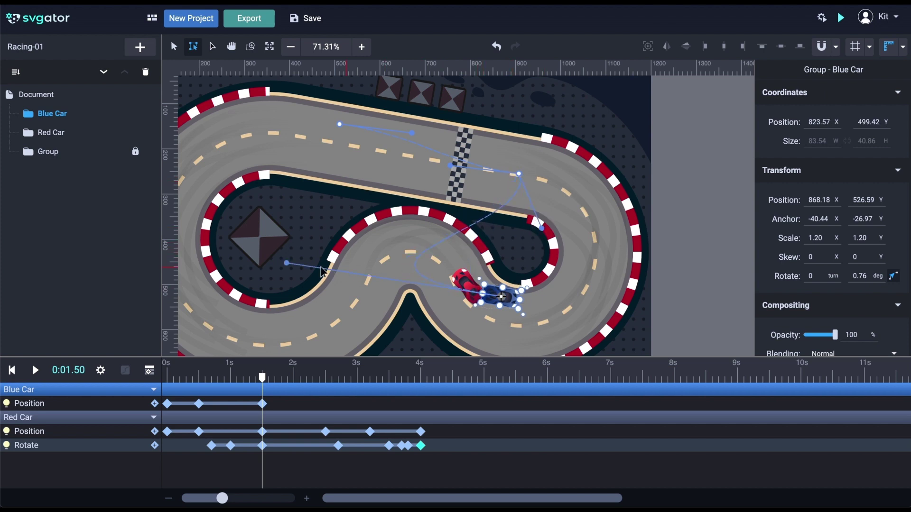
pyautogui.moveTo(293, 266); pyautogui.dragTo(588, 304)
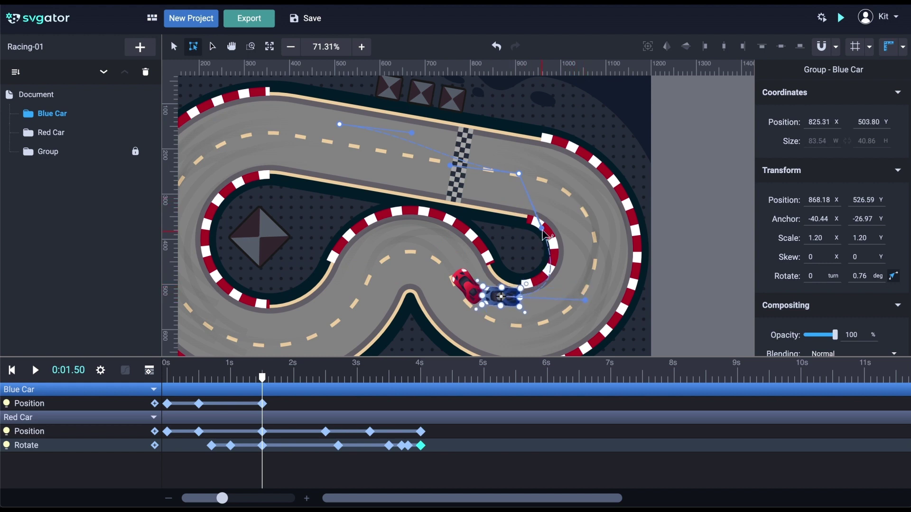
pyautogui.moveTo(544, 231); pyautogui.dragTo(647, 192)
pyautogui.moveTo(586, 301); pyautogui.dragTo(631, 320)
pyautogui.moveTo(510, 301)
pyautogui.mouseDown()
pyautogui.moveTo(518, 327)
pyautogui.moveTo(517, 311)
pyautogui.mouseUp()
pyautogui.hotkey('ctrl', 'z')
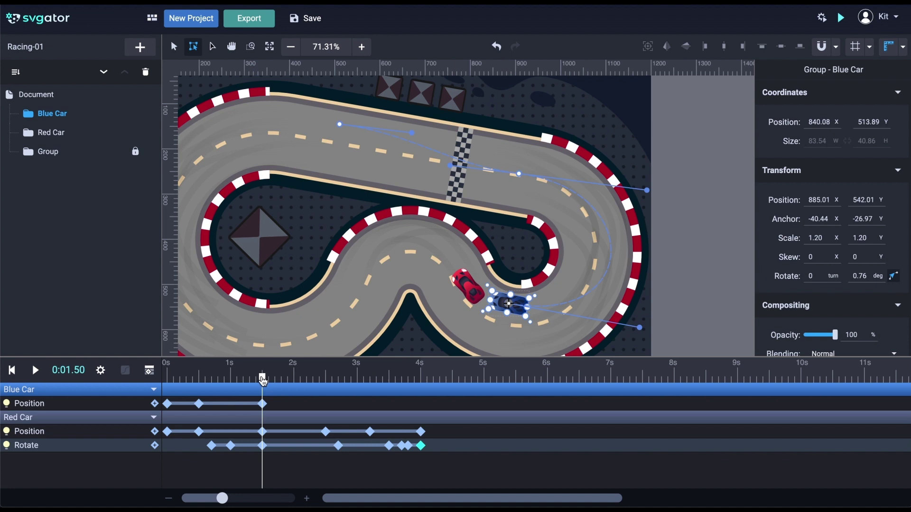
pyautogui.moveTo(262, 380); pyautogui.dragTo(213, 372)
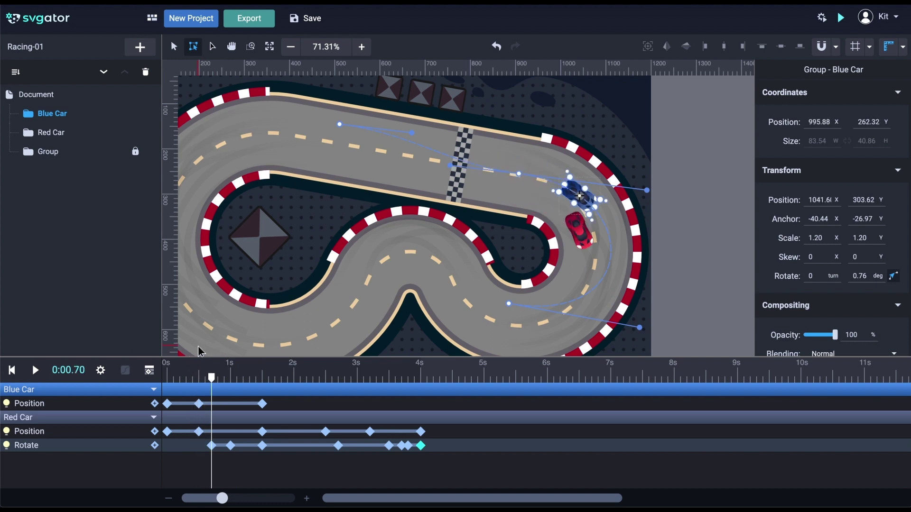
# Copy the red car's Rotate keyframes and paste them onto the blue car.
pyautogui.click(212, 447)
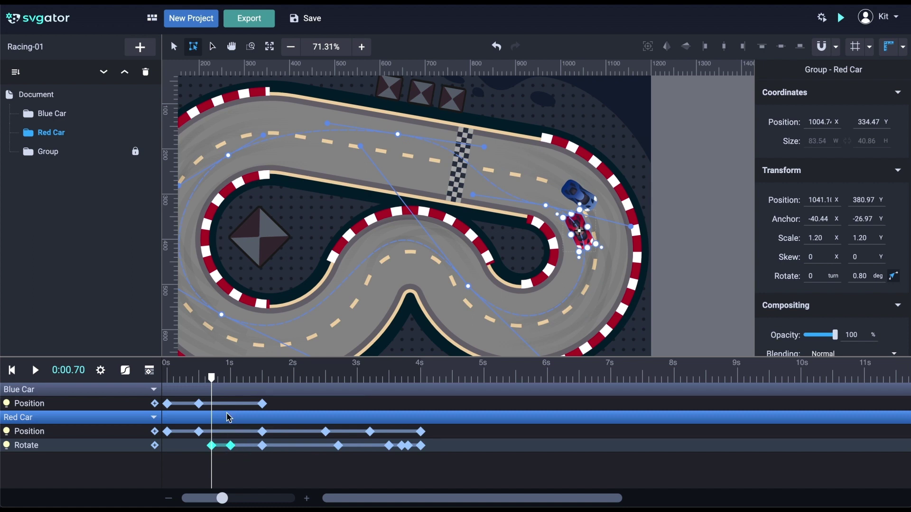
pyautogui.click(137, 392)
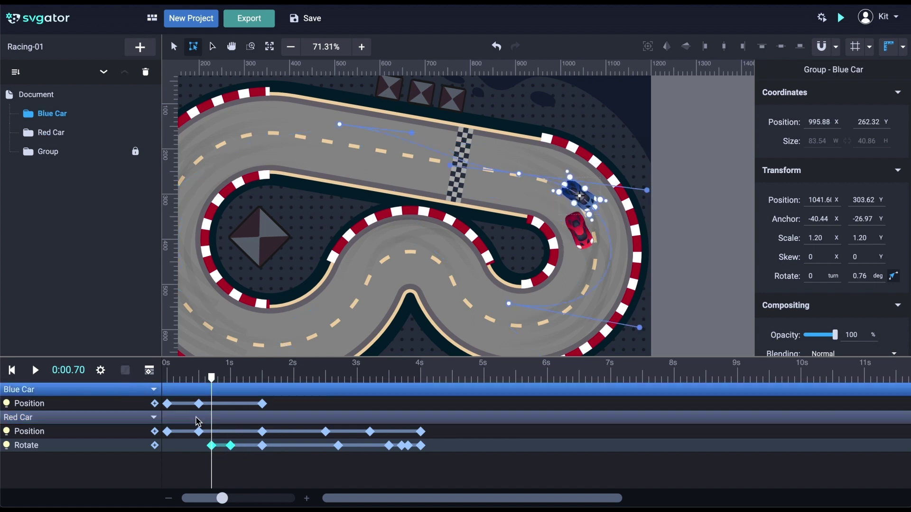
pyautogui.rightClick(213, 446)
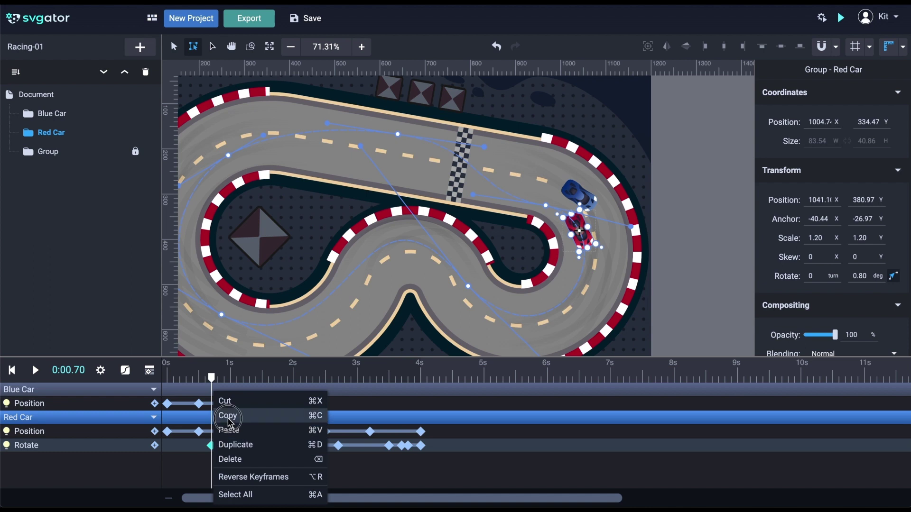
pyautogui.click(229, 417)
pyautogui.click(224, 393)
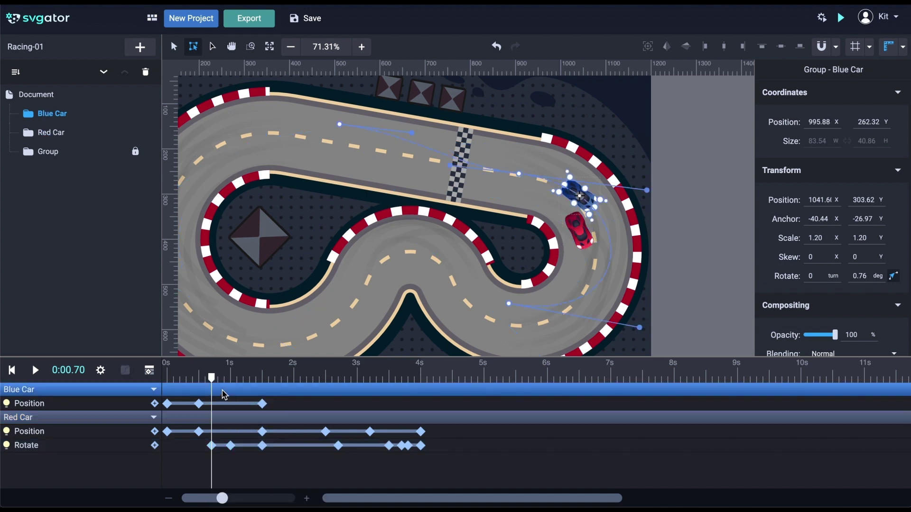
pyautogui.rightClick(146, 404)
pyautogui.click(160, 432)
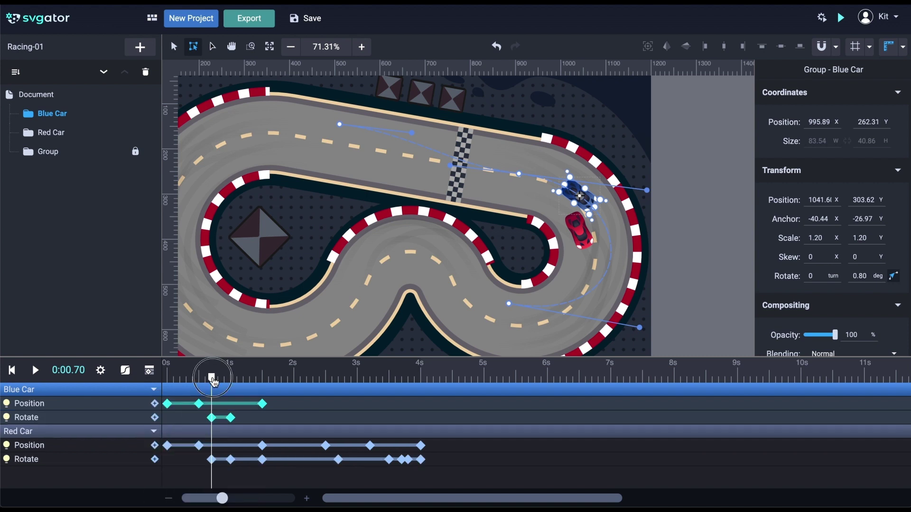
# Add a blue-car Rotate keyframe at 1.5 s straightening it to 5.65°.
pyautogui.moveTo(215, 379); pyautogui.dragTo(264, 383)
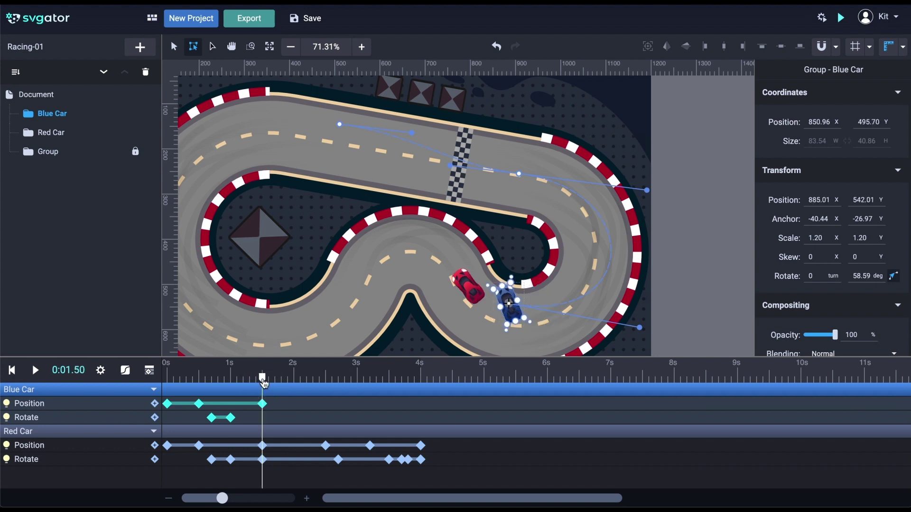
pyautogui.click(262, 460)
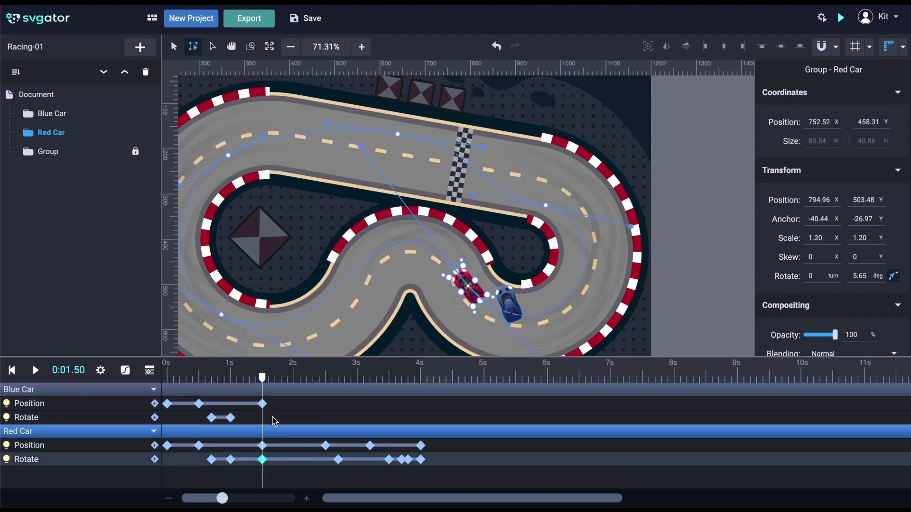
pyautogui.click(129, 422)
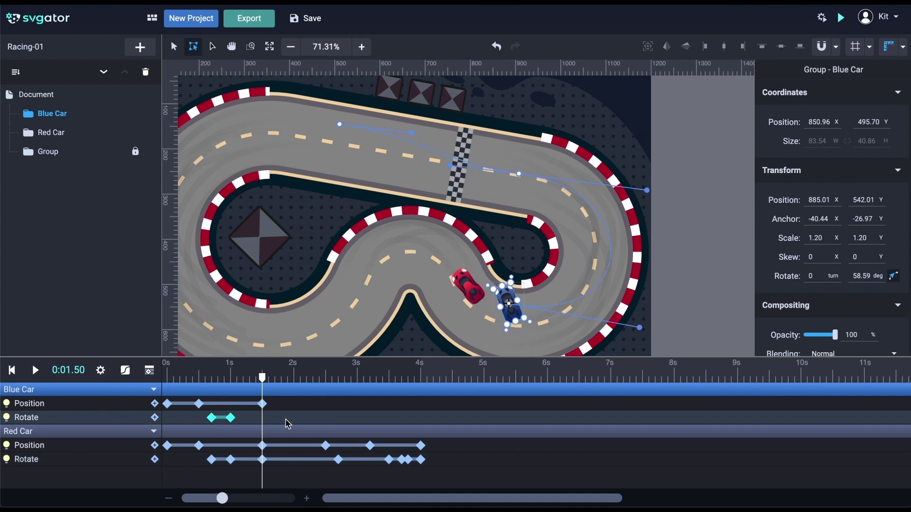
pyautogui.hotkey('ctrl', 'v')
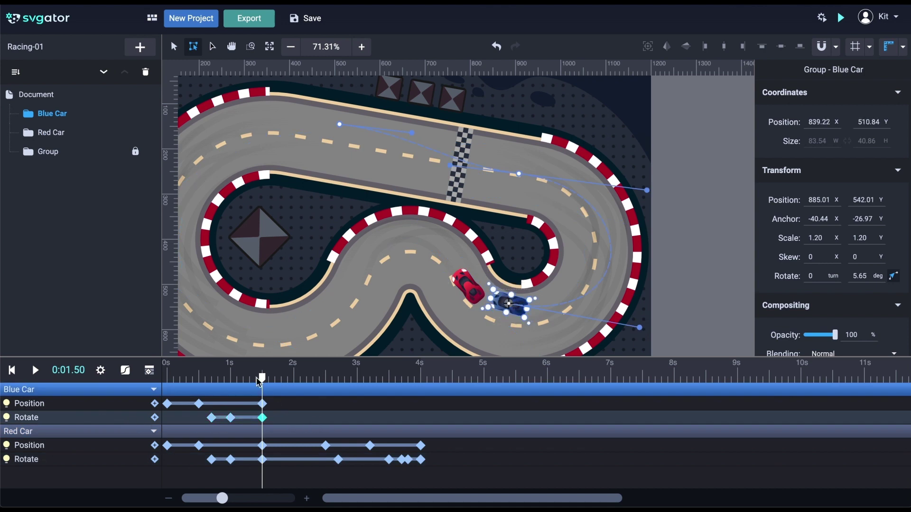
# At 2.5 s, put the blue car at the lower-left bend and curve its path along the lower track.
pyautogui.moveTo(259, 382); pyautogui.dragTo(325, 380)
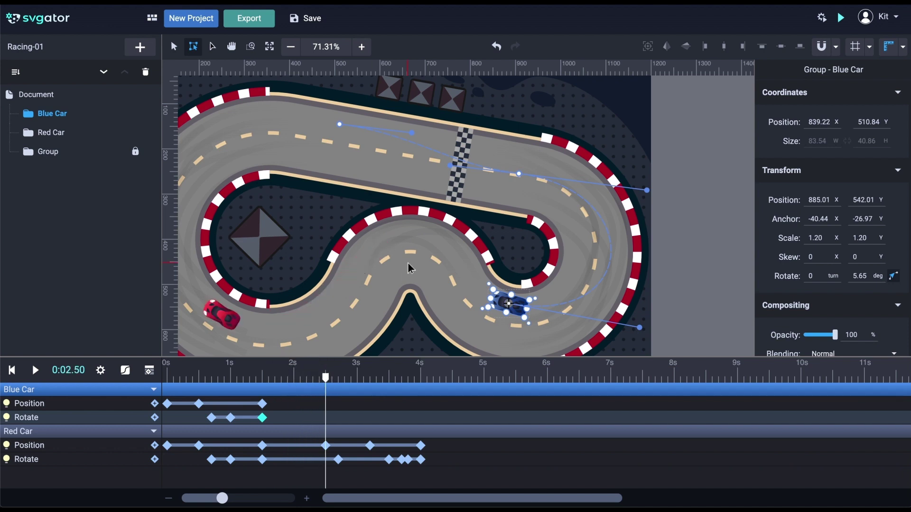
pyautogui.press('h')
pyautogui.scroll(-2, 423, 245)
pyautogui.moveTo(422, 245); pyautogui.dragTo(435, 221)
pyautogui.press('v')
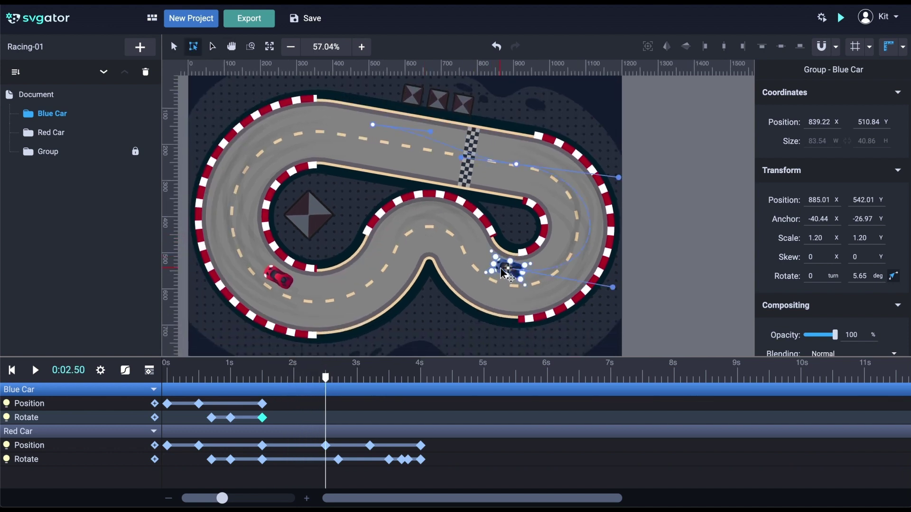
pyautogui.moveTo(503, 270); pyautogui.dragTo(243, 300)
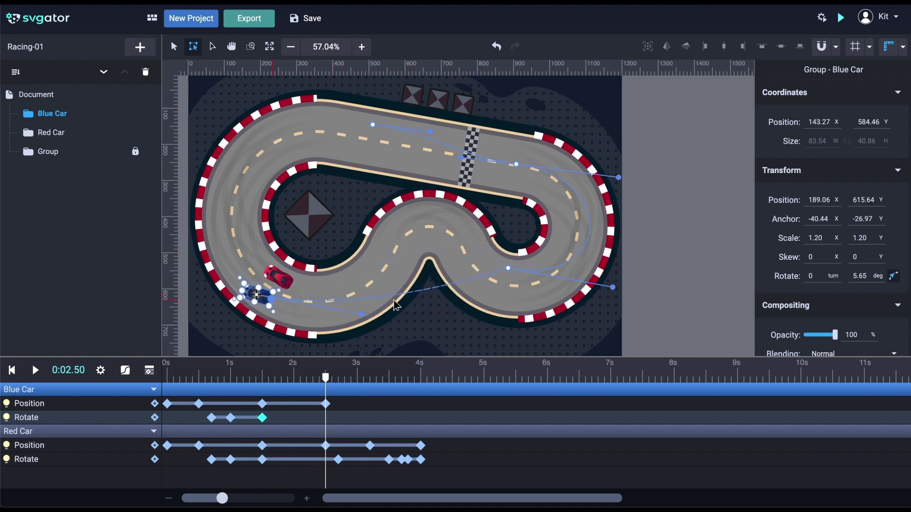
pyautogui.moveTo(460, 288); pyautogui.dragTo(388, 203)
pyautogui.moveTo(339, 326); pyautogui.dragTo(396, 354)
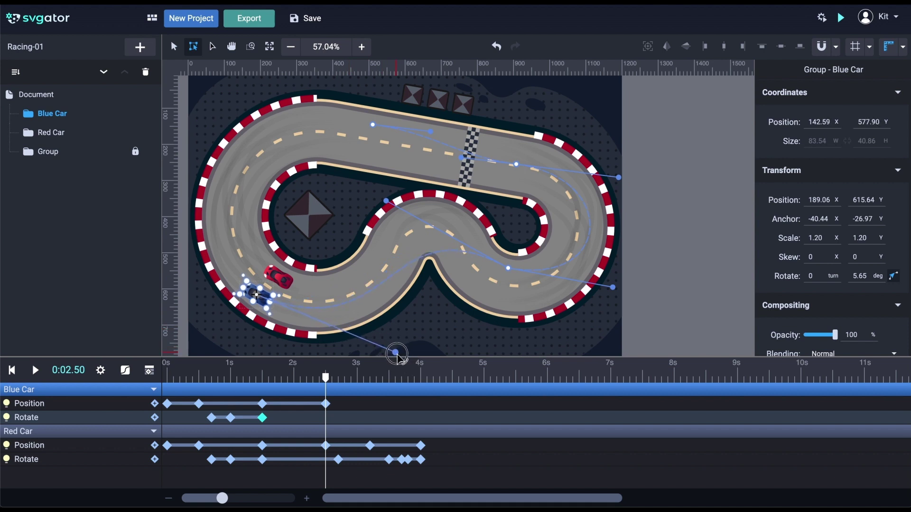
pyautogui.moveTo(387, 203); pyautogui.dragTo(371, 189)
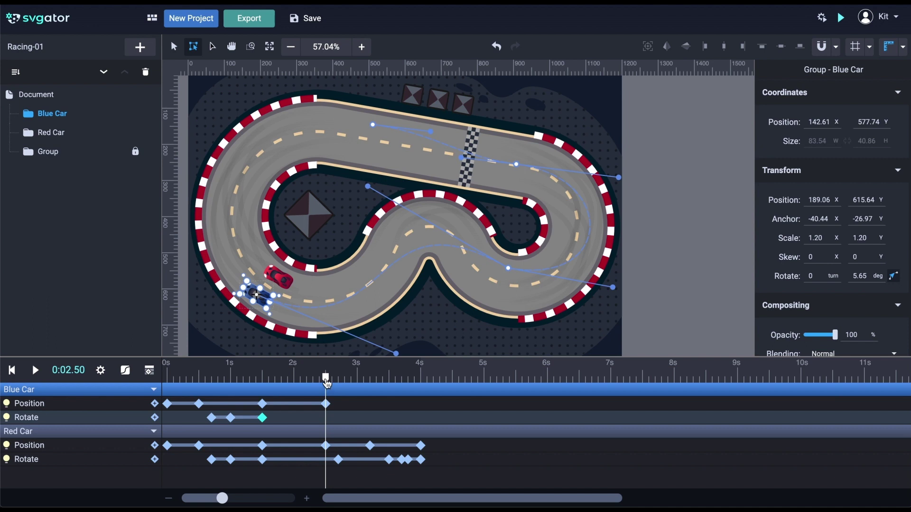
# Reshape the blue car's path around the right-hand bend and nudge it onto the racing line near 1.57 s.
pyautogui.moveTo(327, 381); pyautogui.dragTo(272, 373)
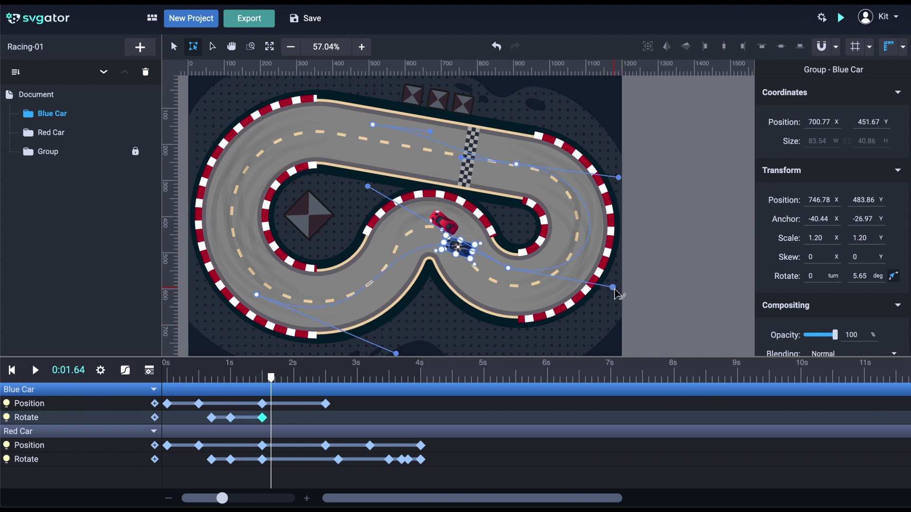
pyautogui.moveTo(614, 288); pyautogui.dragTo(606, 320)
pyautogui.moveTo(277, 380); pyautogui.dragTo(222, 369)
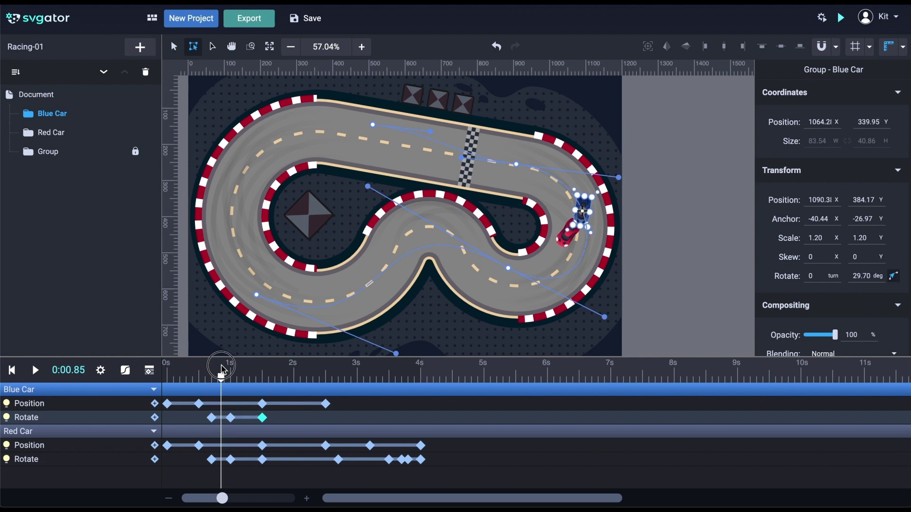
pyautogui.moveTo(619, 178); pyautogui.dragTo(617, 175)
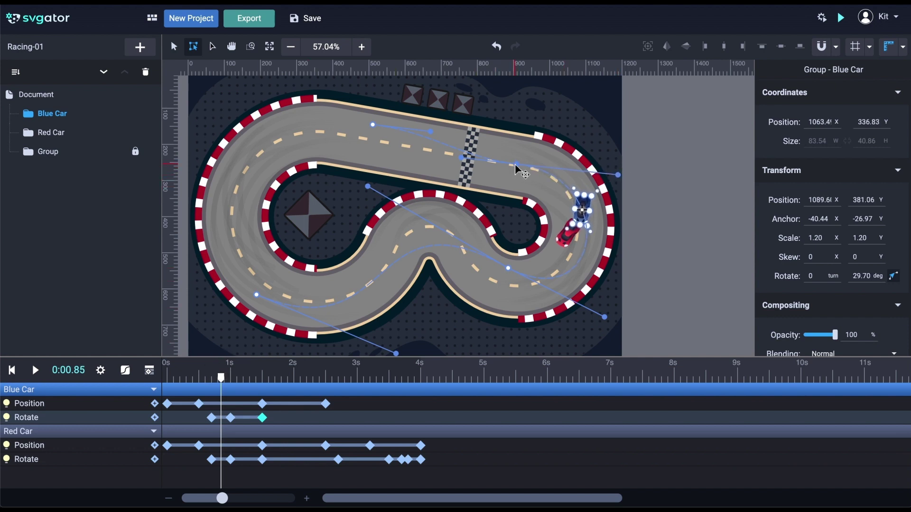
pyautogui.moveTo(516, 166); pyautogui.dragTo(525, 162)
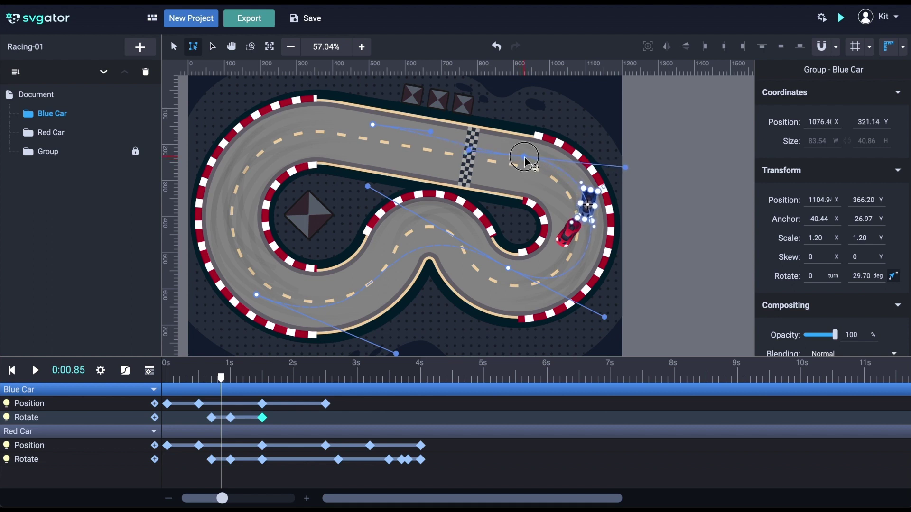
pyautogui.moveTo(226, 378); pyautogui.dragTo(268, 377)
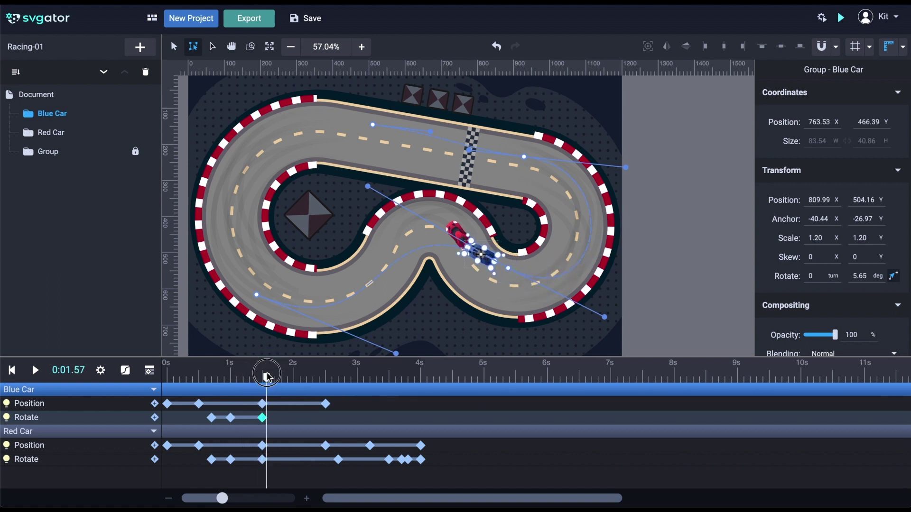
pyautogui.moveTo(508, 268); pyautogui.dragTo(510, 276)
pyautogui.moveTo(266, 377); pyautogui.dragTo(327, 376)
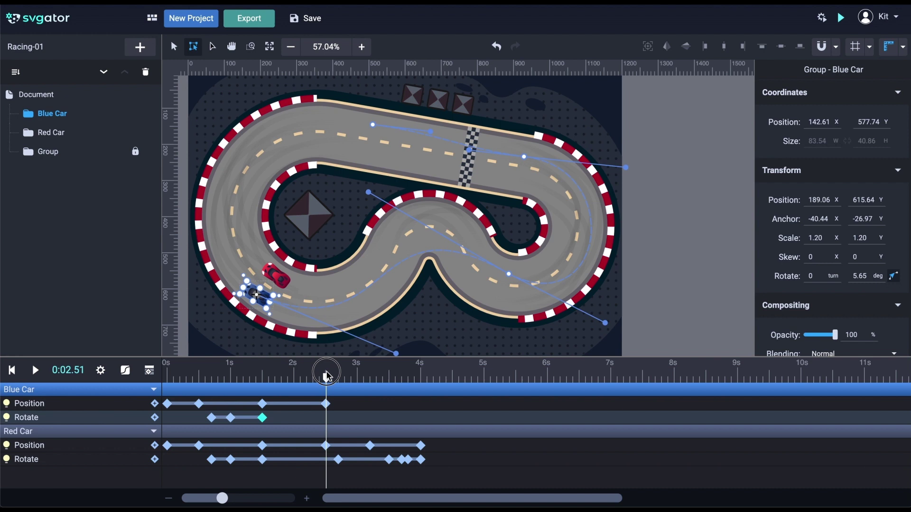
# Duplicate the blue car's 2.51 s rotation keyframe and move the car up the left curve at 3.2 s.
pyautogui.rightClick(263, 418)
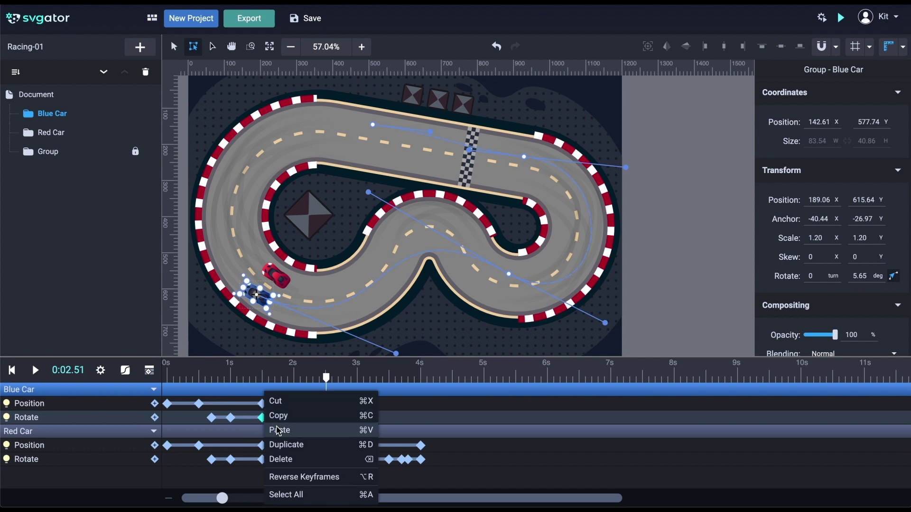
pyautogui.click(284, 445)
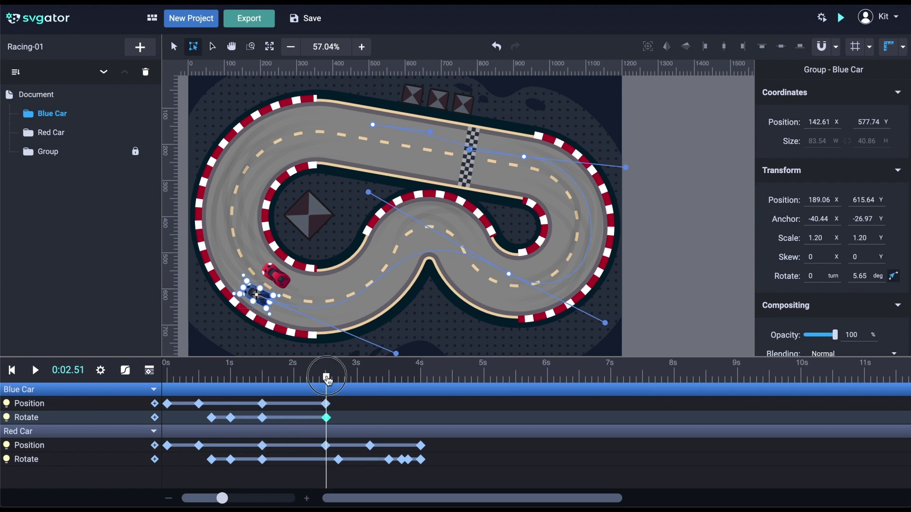
pyautogui.moveTo(327, 380); pyautogui.dragTo(373, 380)
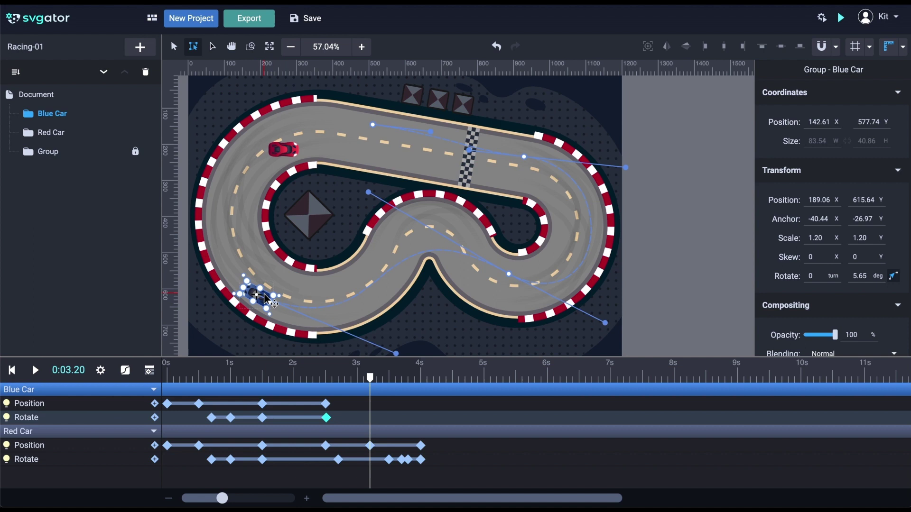
pyautogui.moveTo(266, 299); pyautogui.dragTo(304, 126)
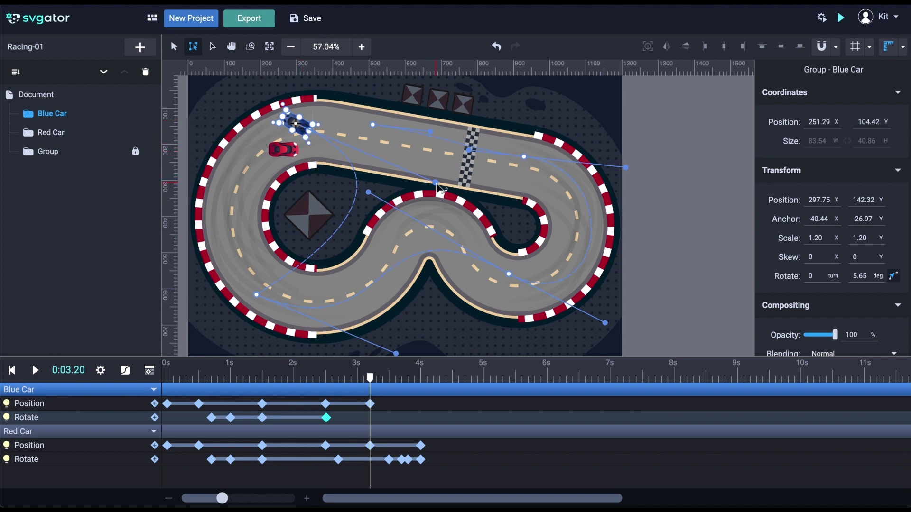
# Reshape the blue car's Bezier path to follow the upper-left bend.
pyautogui.moveTo(436, 183); pyautogui.dragTo(213, 162)
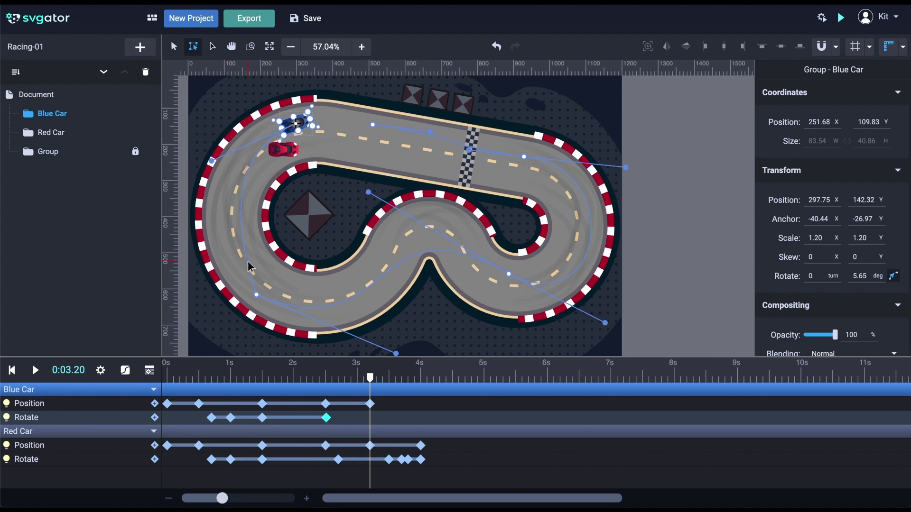
pyautogui.moveTo(247, 261); pyautogui.dragTo(243, 260)
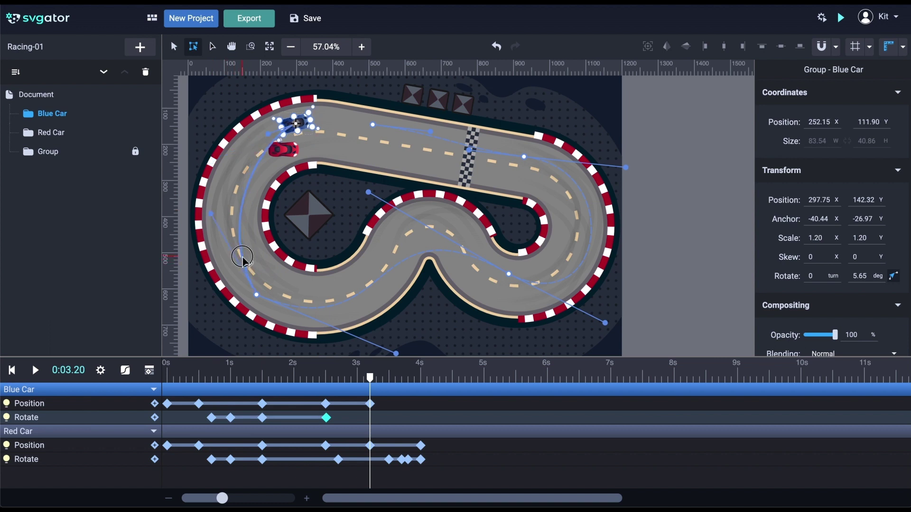
pyautogui.moveTo(211, 218); pyautogui.dragTo(186, 243)
pyautogui.moveTo(269, 134); pyautogui.dragTo(211, 139)
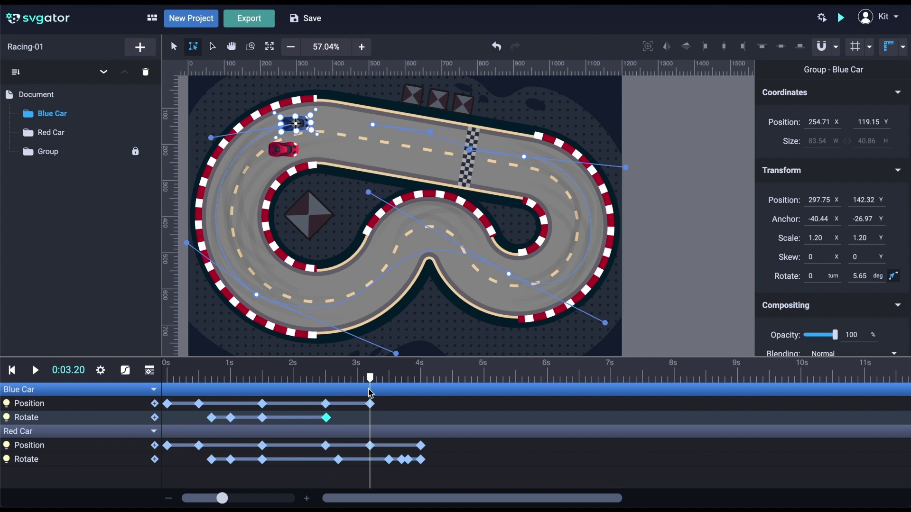
pyautogui.moveTo(374, 380); pyautogui.dragTo(339, 378)
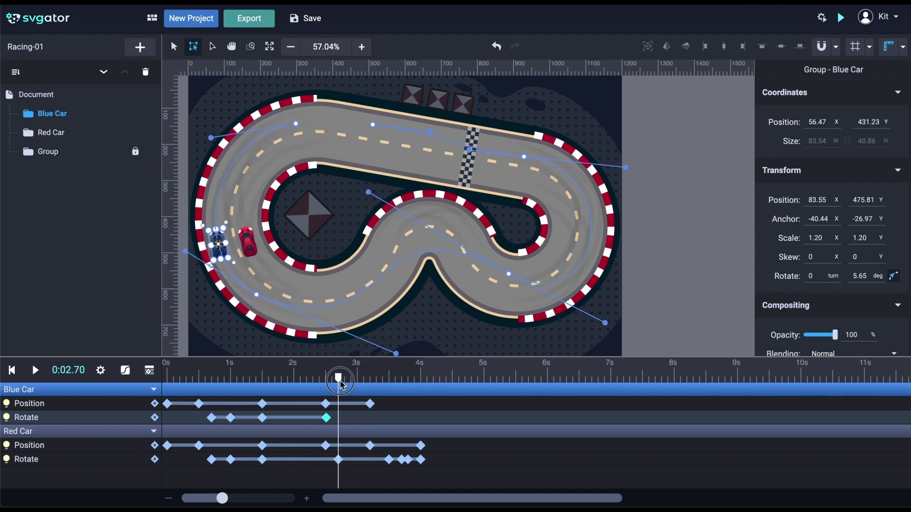
# Paste the red car's drift rotation onto the blue car and tilt it about 40° at 2.7 s.
pyautogui.click(378, 465)
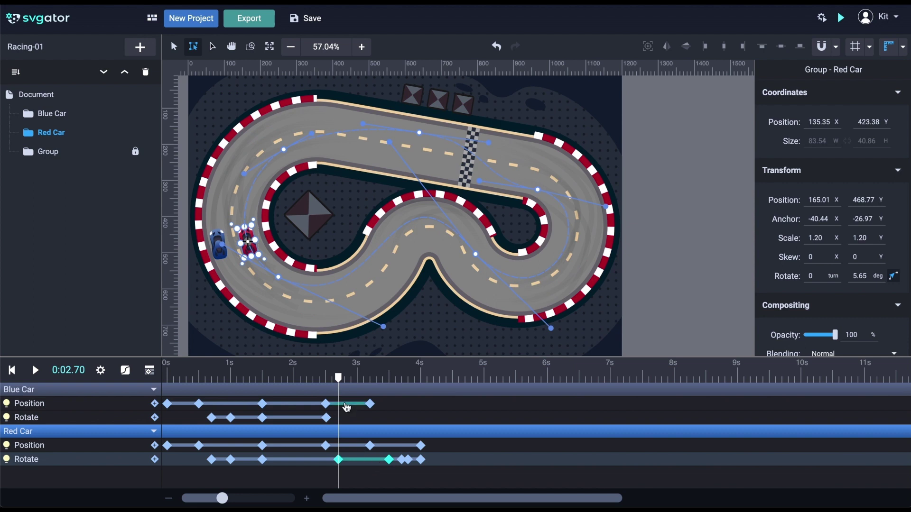
pyautogui.click(143, 420)
pyautogui.hotkey('ctrl', 'v')
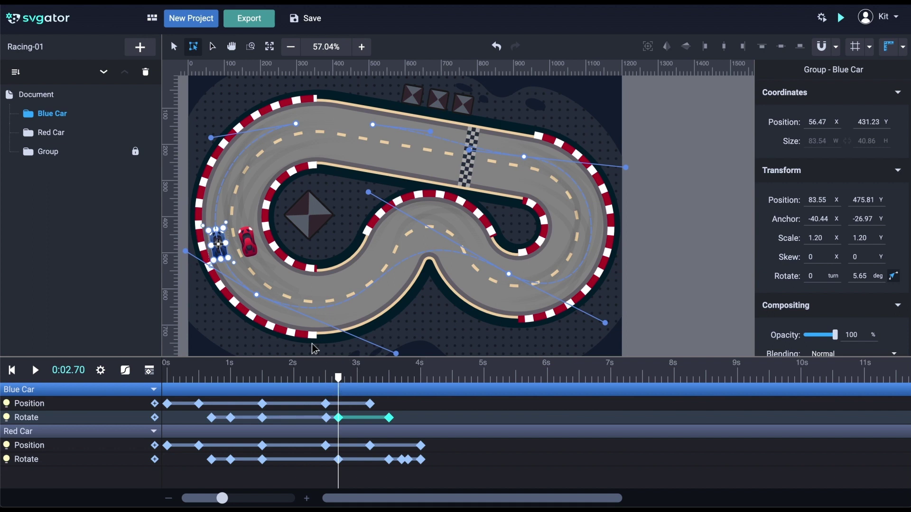
pyautogui.moveTo(228, 229); pyautogui.dragTo(244, 232)
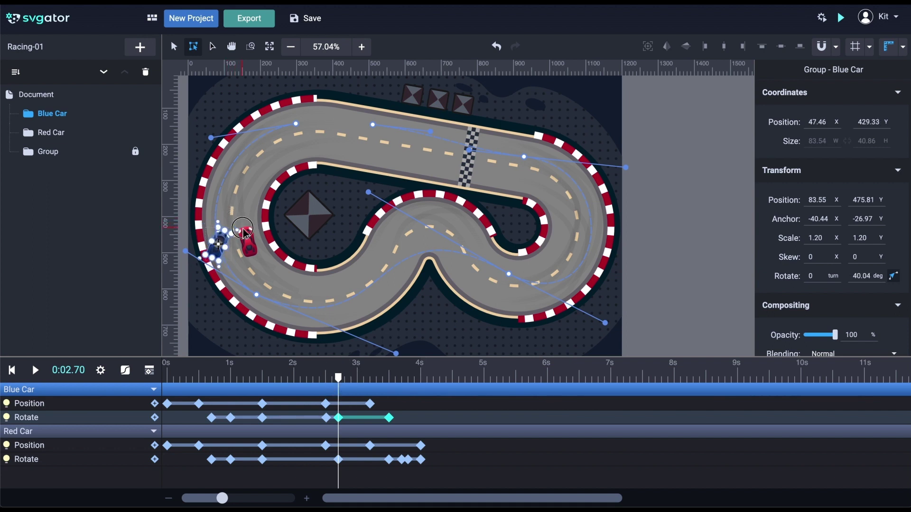
pyautogui.moveTo(338, 381); pyautogui.dragTo(374, 373)
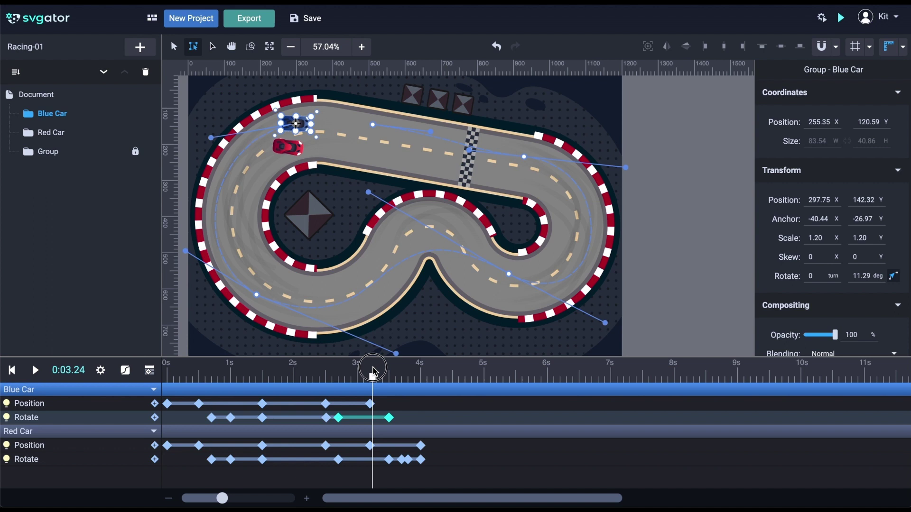
pyautogui.moveTo(374, 371); pyautogui.dragTo(423, 369)
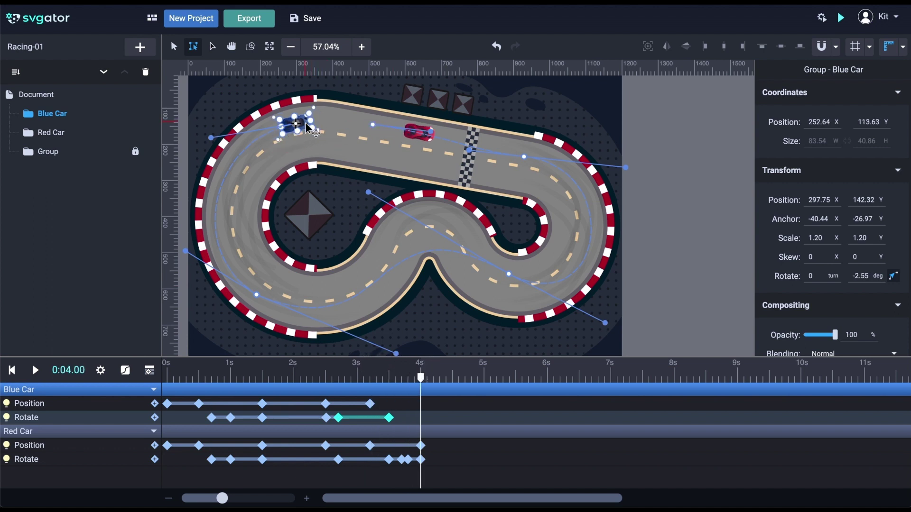
# At 4 s, place the blue car beside the red car on the top straight, leveled with the track.
pyautogui.moveTo(304, 125); pyautogui.dragTo(378, 137)
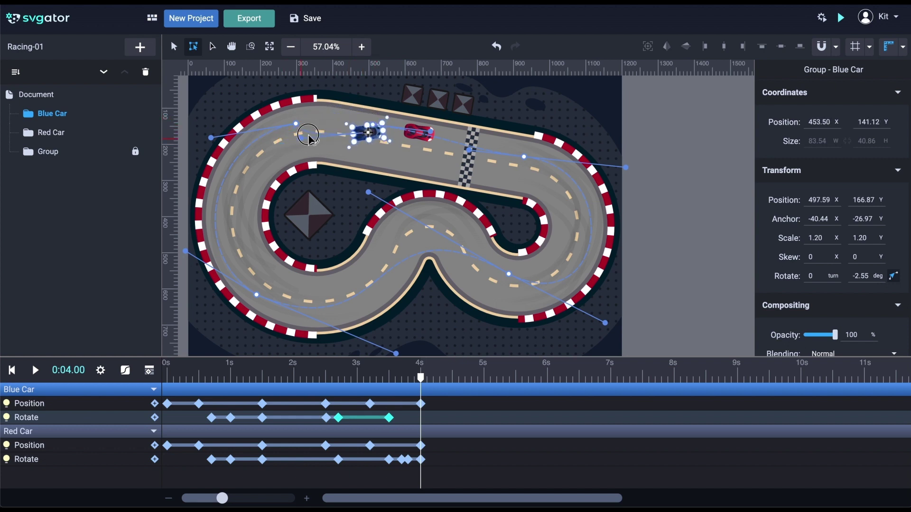
pyautogui.moveTo(309, 138); pyautogui.dragTo(323, 124)
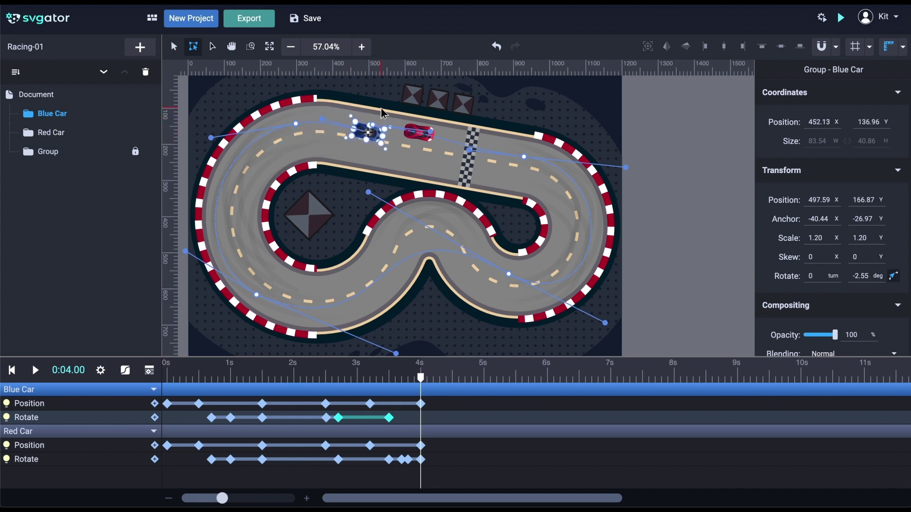
pyautogui.scroll(5, 383, 113)
pyautogui.moveTo(376, 164); pyautogui.dragTo(385, 148)
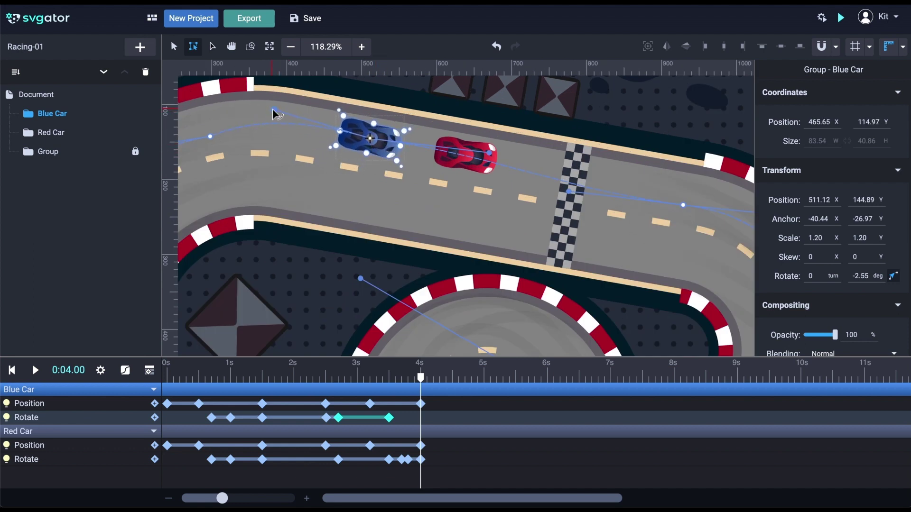
pyautogui.moveTo(274, 114); pyautogui.dragTo(232, 138)
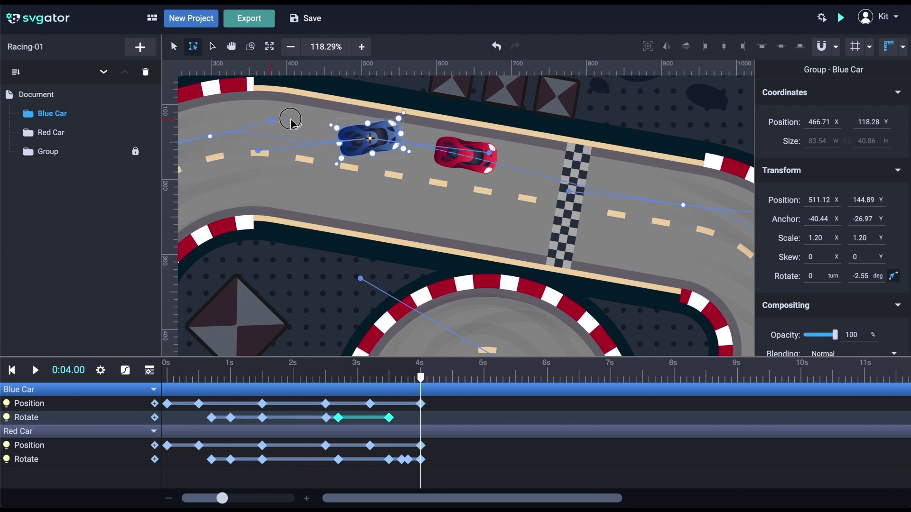
pyautogui.moveTo(259, 153); pyautogui.dragTo(267, 131)
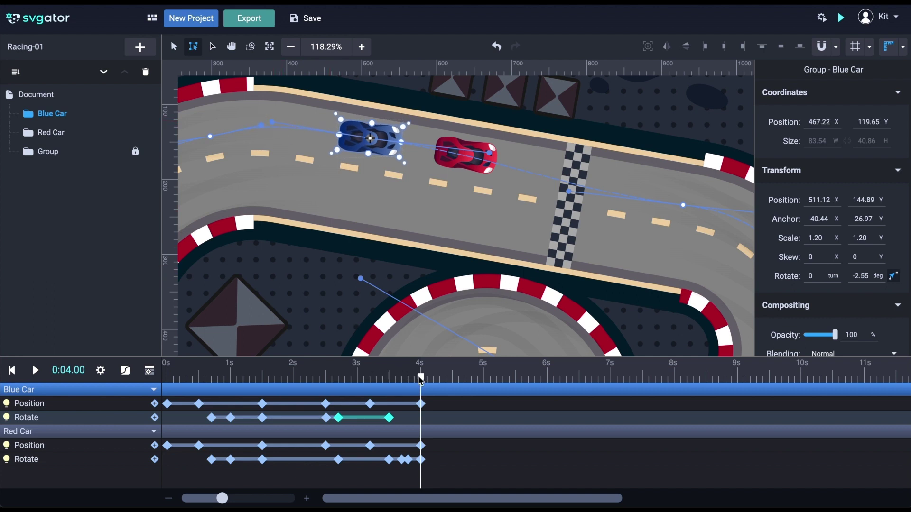
pyautogui.moveTo(420, 379); pyautogui.dragTo(381, 373)
# Pull the blue car's path point toward the top-left curb, then review the motion.
pyautogui.scroll(-1, 398, 287)
pyautogui.scroll(-1, 398, 286)
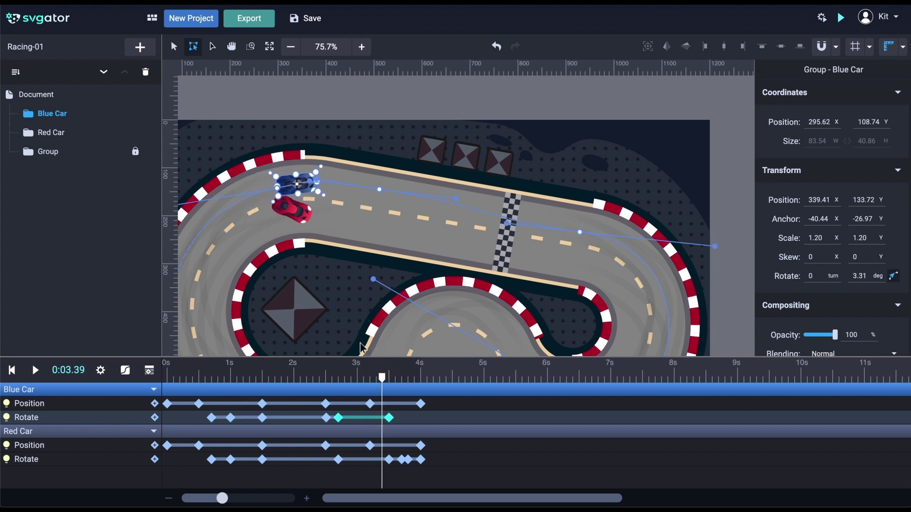
pyautogui.moveTo(274, 188); pyautogui.dragTo(255, 174)
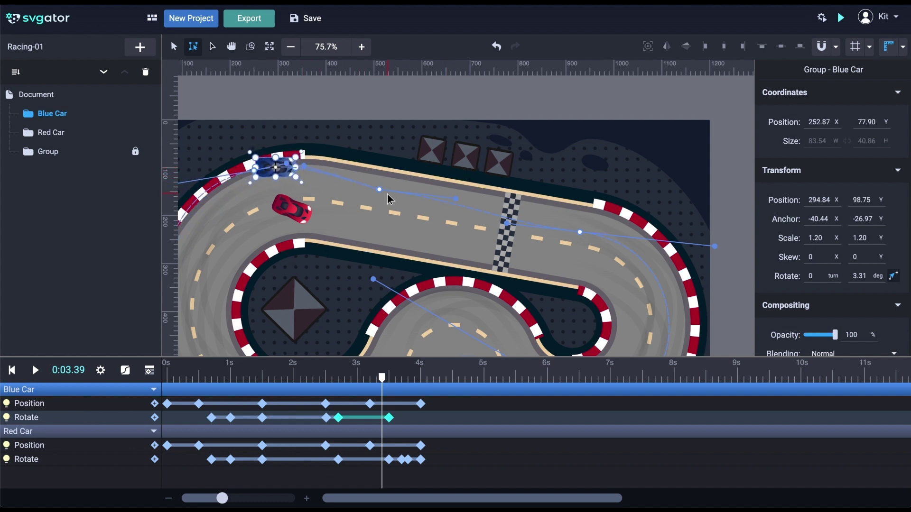
pyautogui.moveTo(379, 190); pyautogui.dragTo(374, 184)
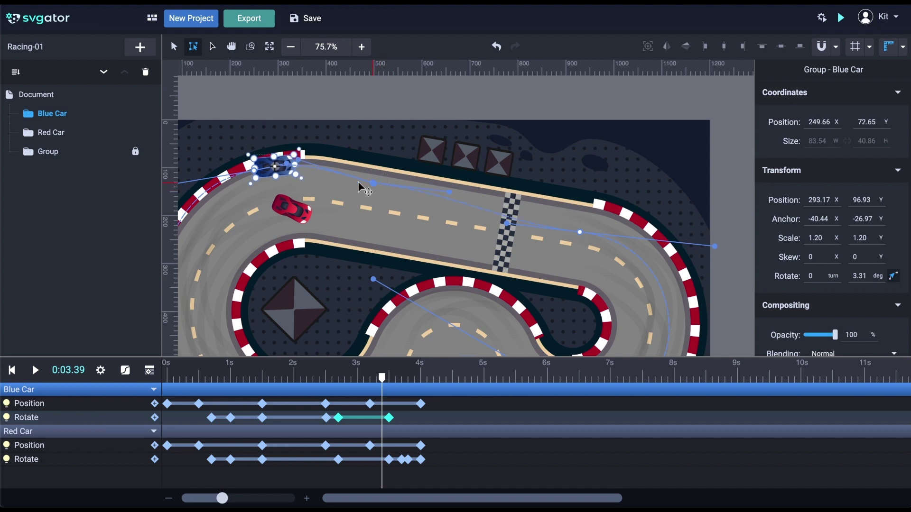
pyautogui.moveTo(299, 162); pyautogui.dragTo(307, 175)
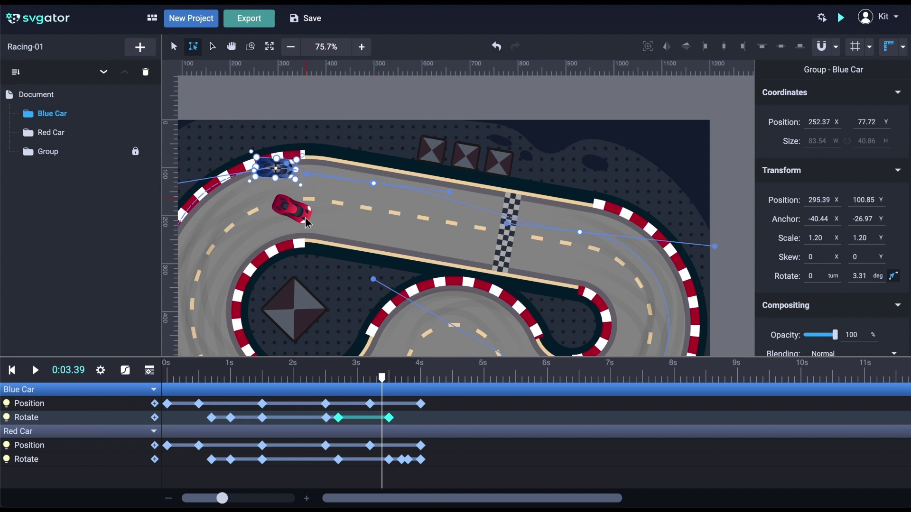
pyautogui.moveTo(381, 380); pyautogui.dragTo(326, 380)
pyautogui.scroll(2, 363, 315)
pyautogui.hscroll(-3, 363, 314)
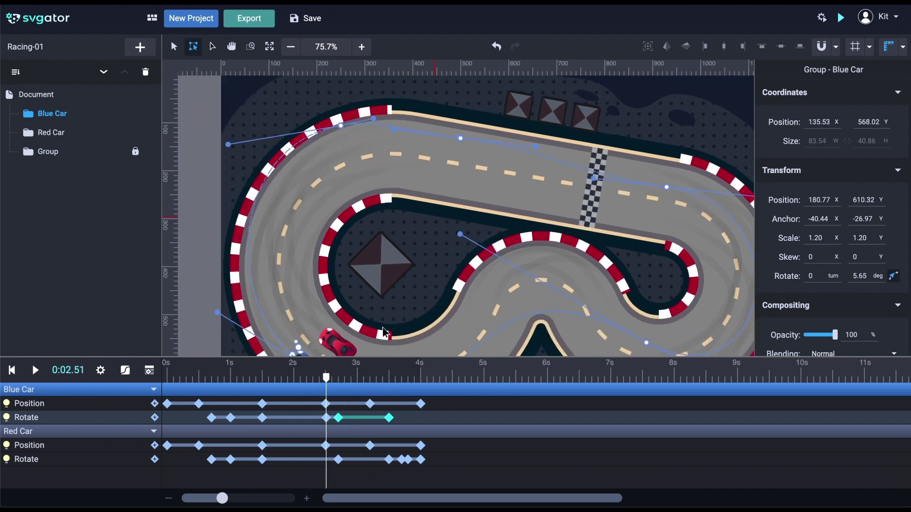
pyautogui.moveTo(327, 382); pyautogui.dragTo(432, 378)
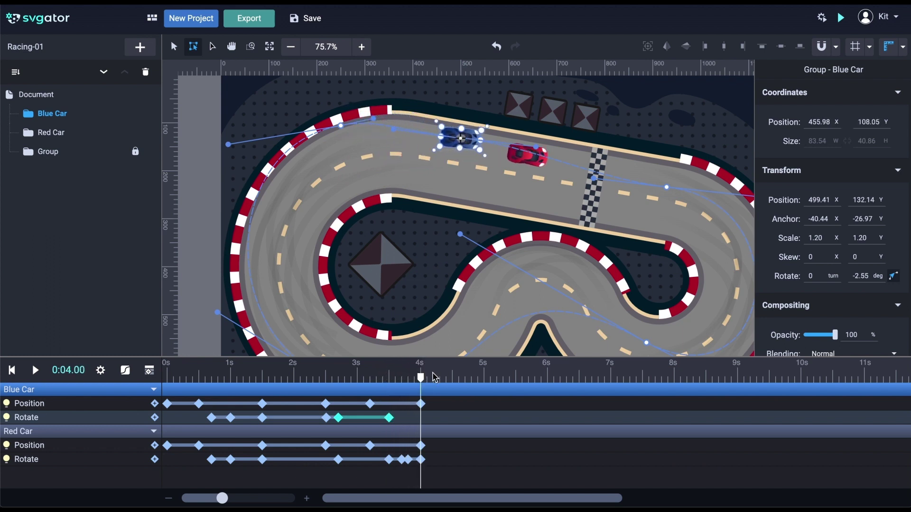
# Rewind to 0 s and open the Preview window for the two-car race.
pyautogui.click(169, 380)
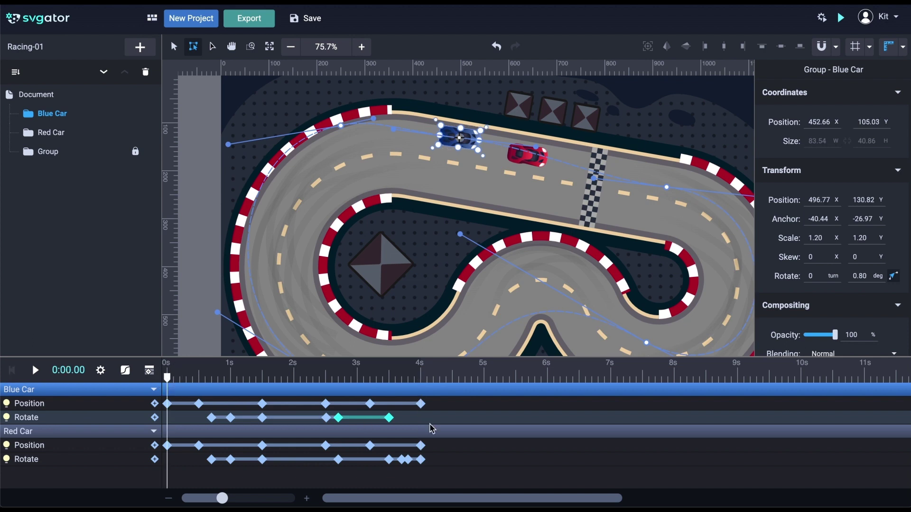
pyautogui.click(841, 20)
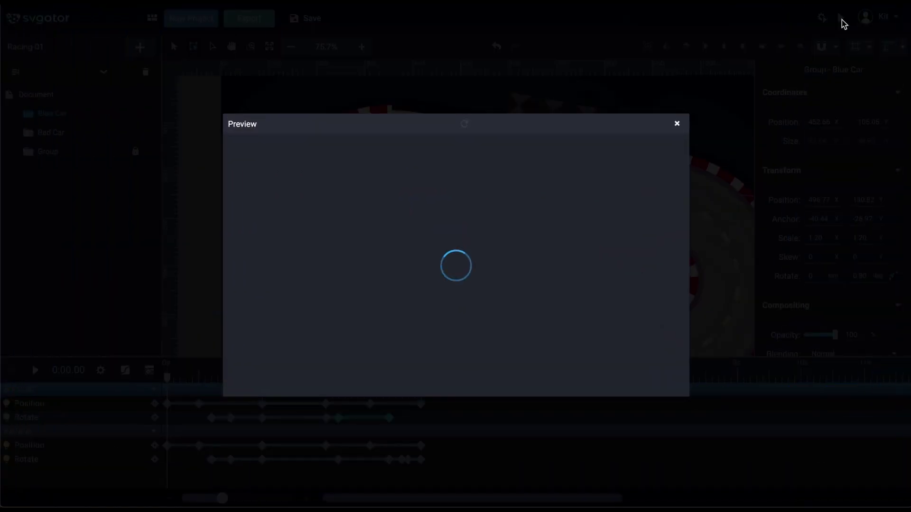